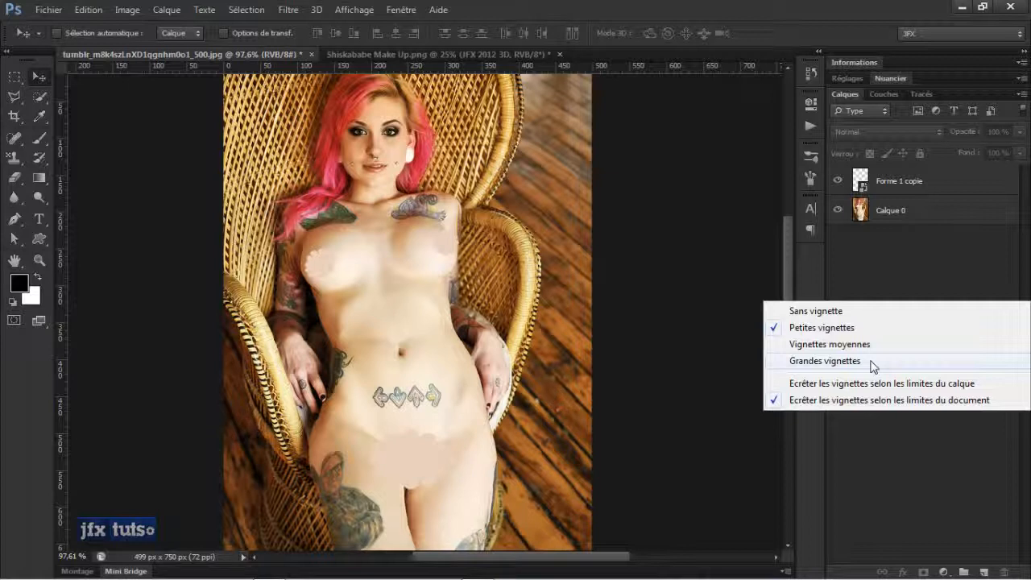
- Switch the layer thumbnails to the medium size, Vignettes moyennes
click(868, 345)
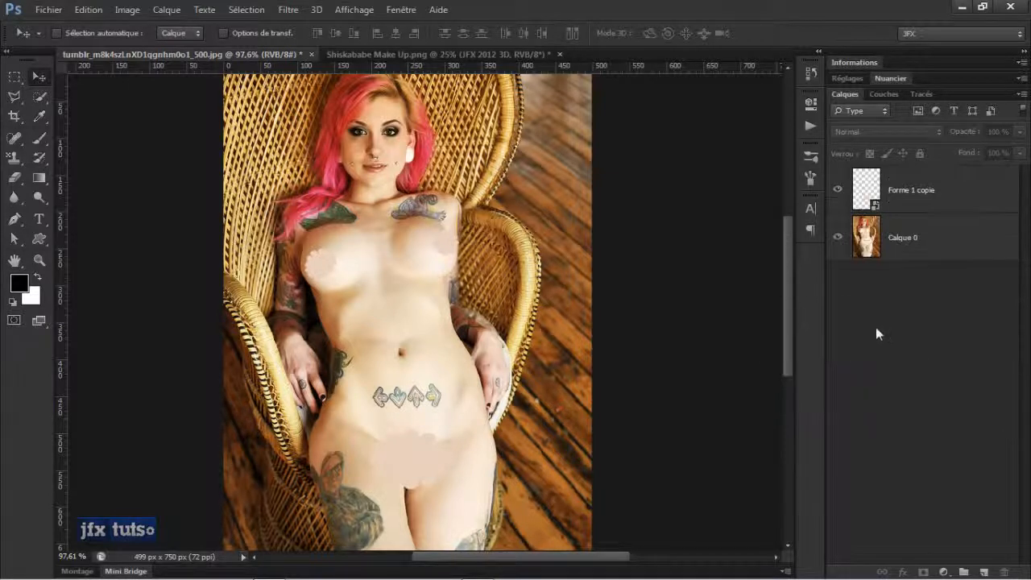
click(865, 186)
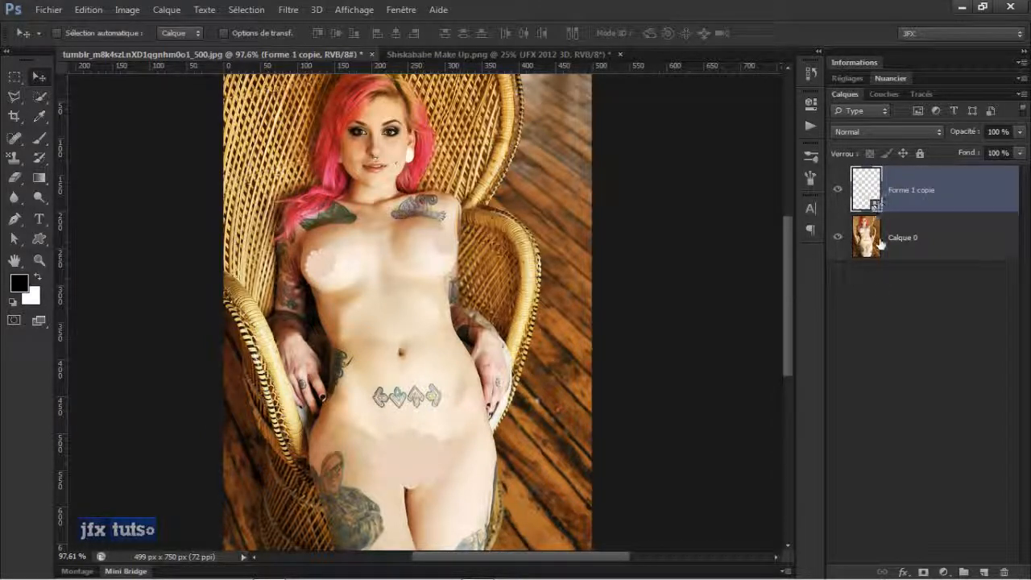
click(878, 285)
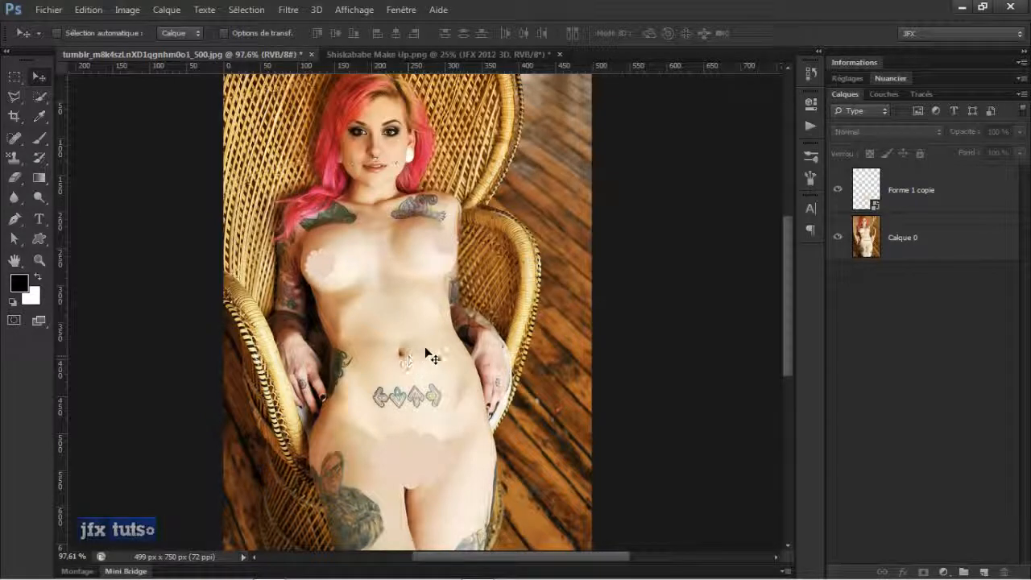
scroll(501, 294, up, 1)
scroll(501, 297, down, 1)
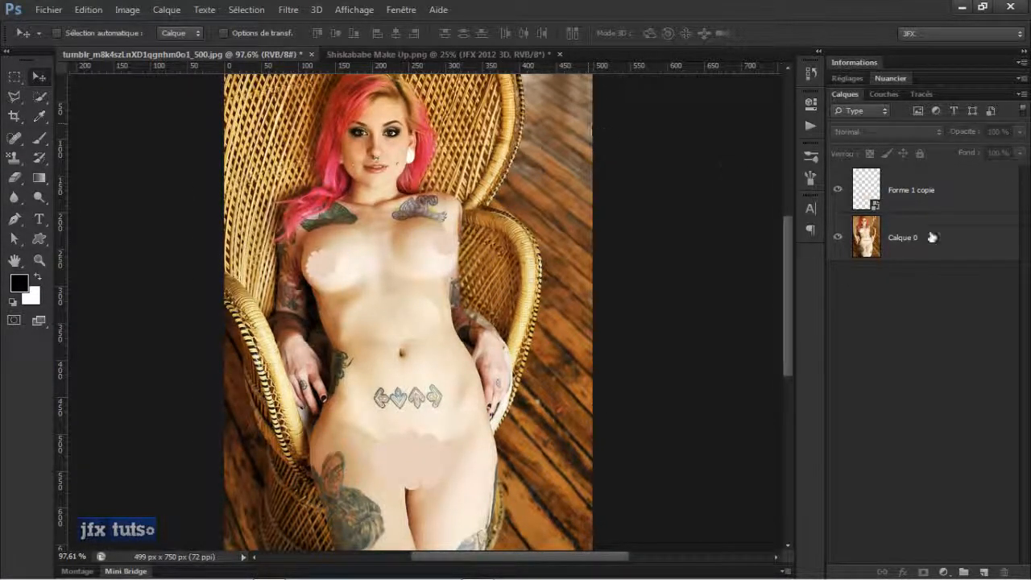
- Open the contents of the Forme 1 copie smart object for editing
click(878, 193)
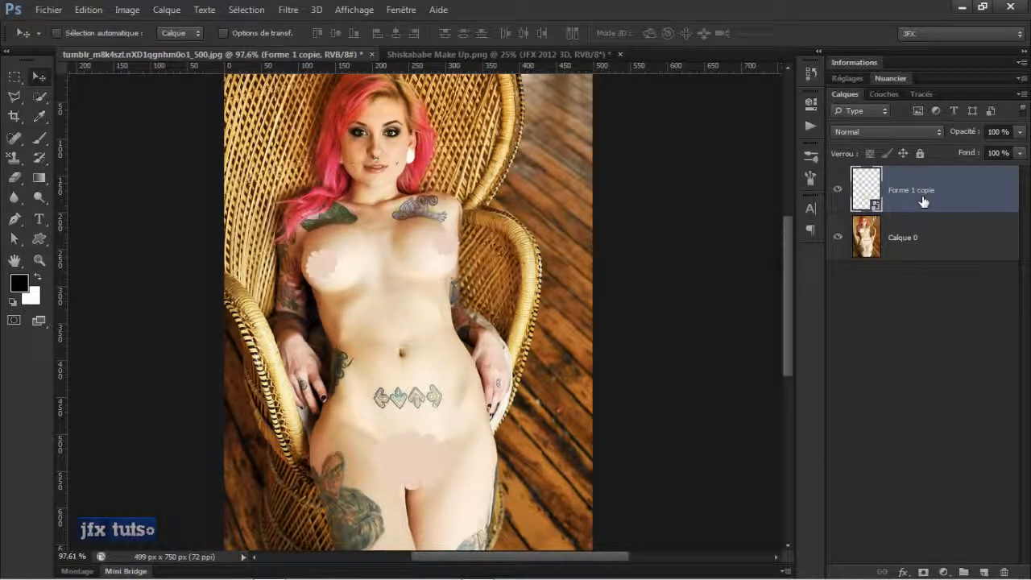
scroll(435, 337, up, 1)
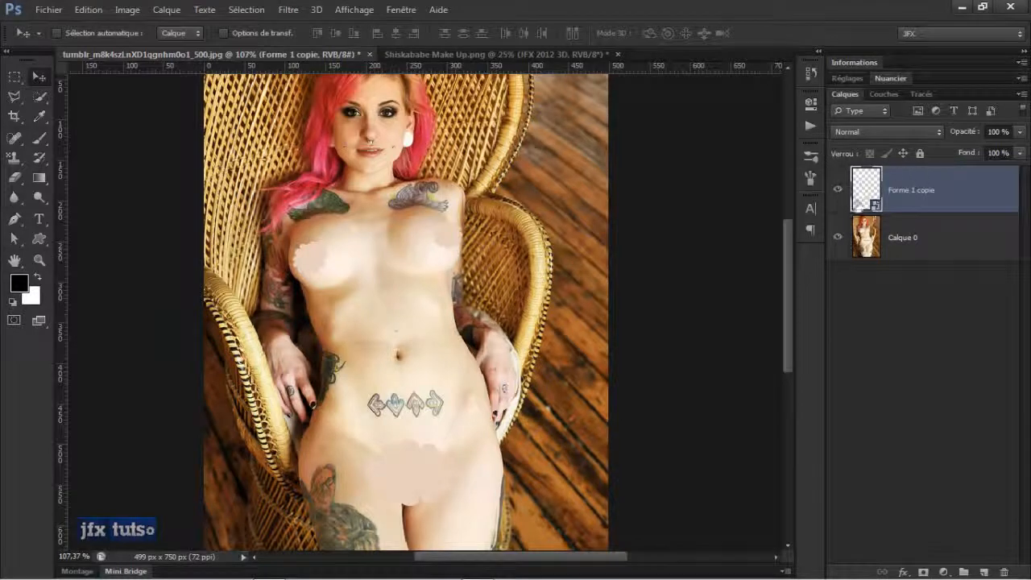
double_click(875, 207)
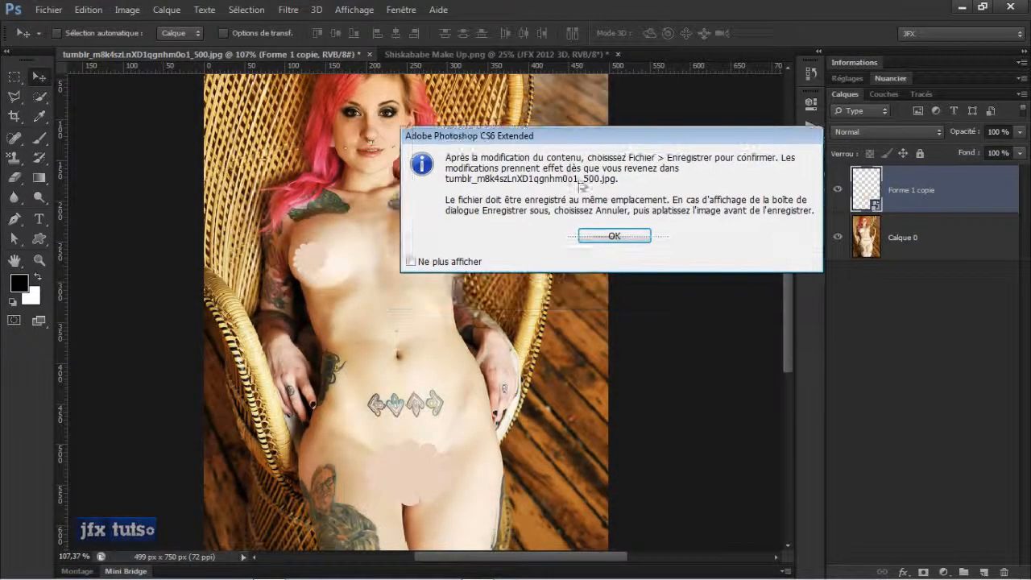
click(612, 235)
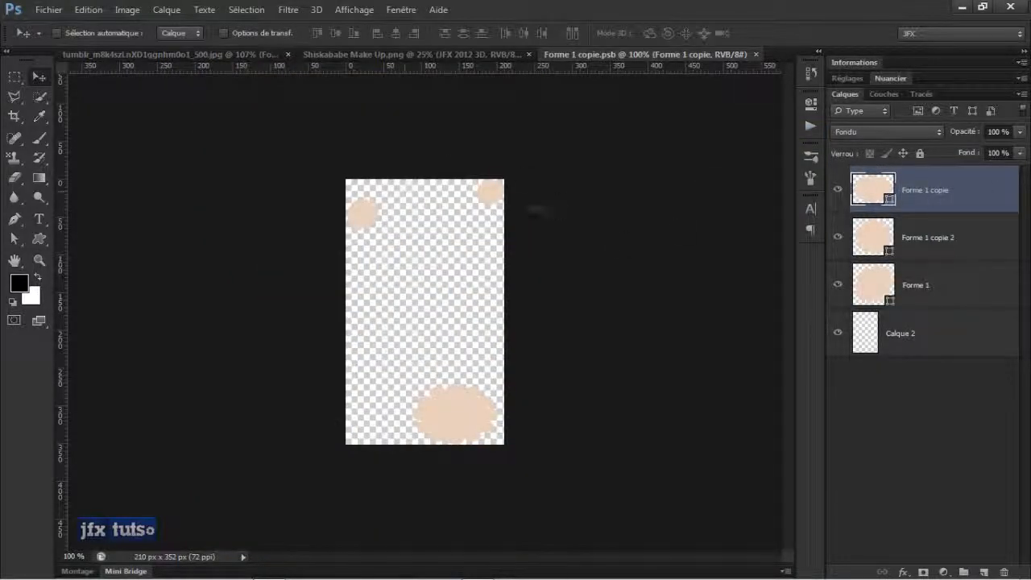
- Look through the shape layers in Forme 1 copie.psb and float the document in its own window over the photo
scroll(469, 233, up, 3)
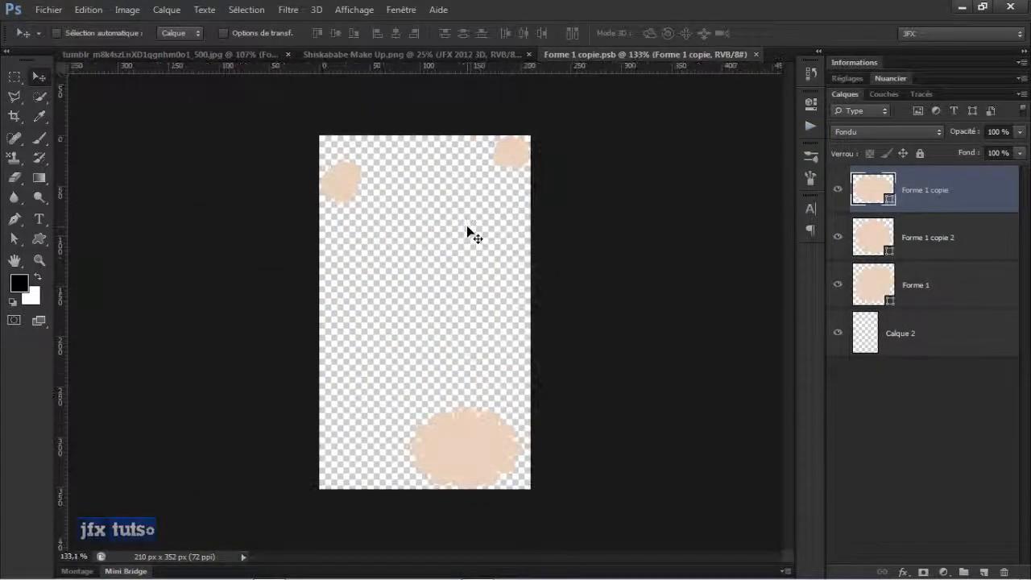
click(878, 240)
click(880, 278)
click(871, 187)
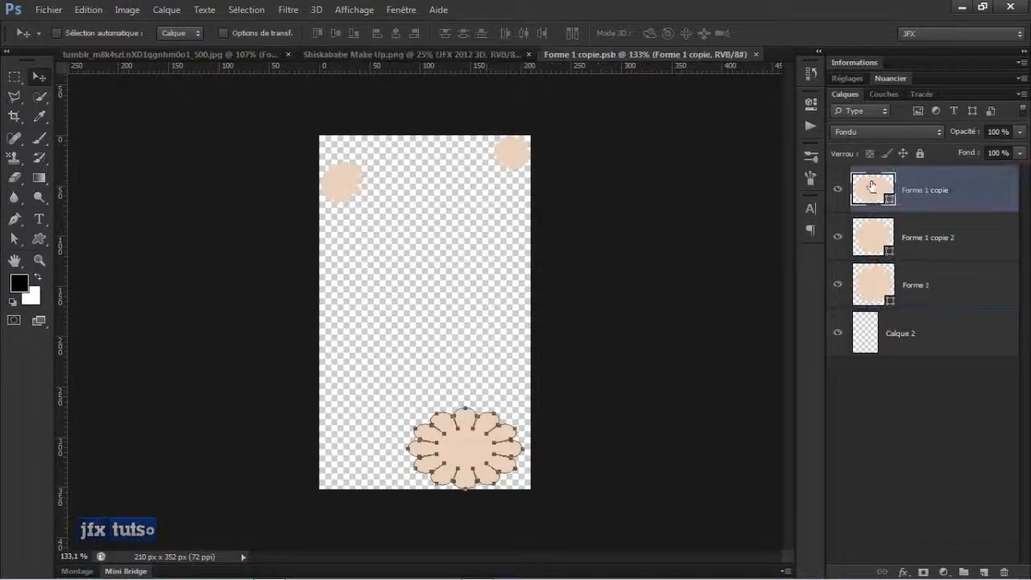
drag(586, 63, 556, 107)
click(885, 237)
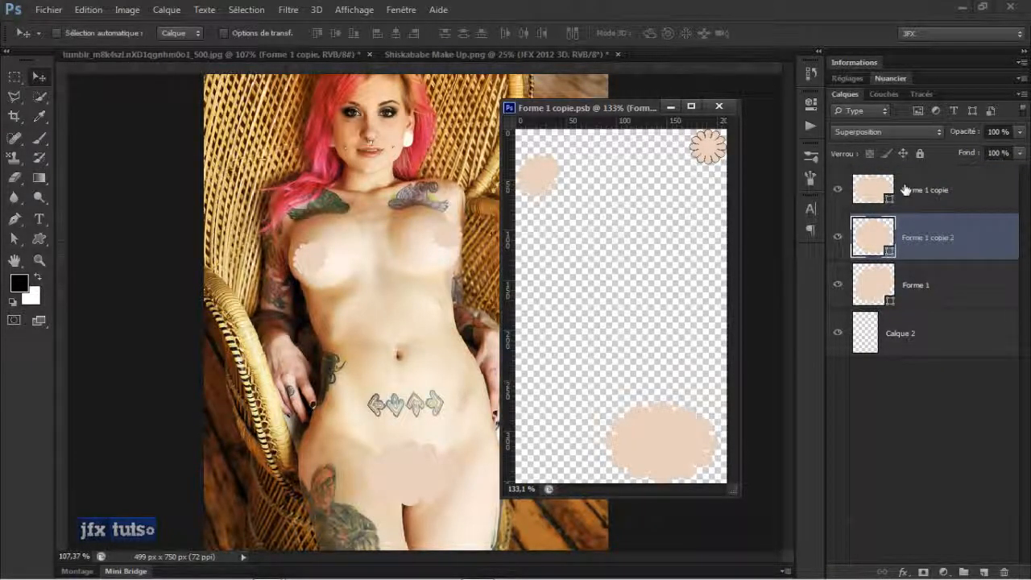
- Change the fill of the Forme 1 copie flower shape to orange e87316 and save the smart object
click(878, 191)
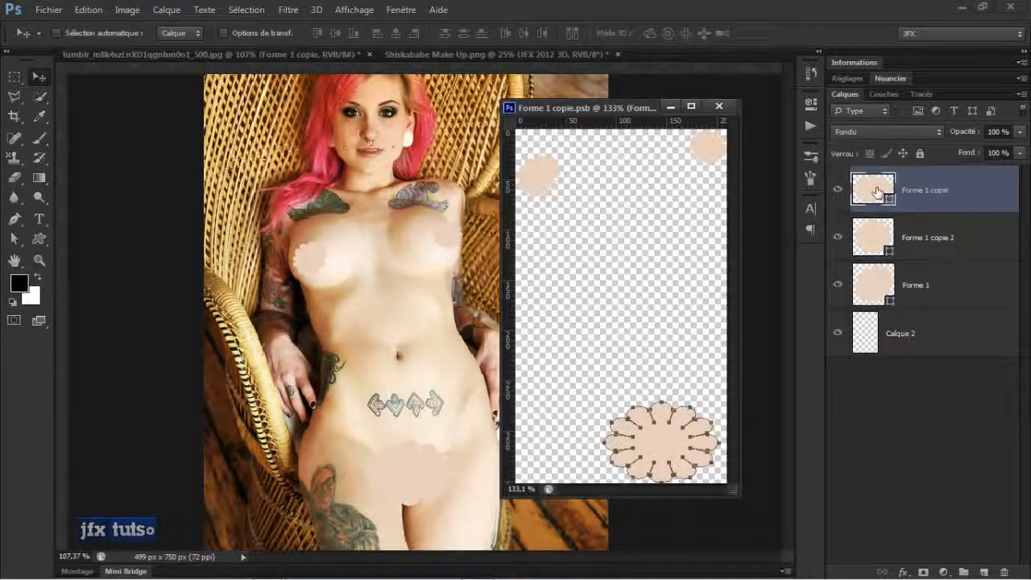
double_click(878, 191)
click(732, 277)
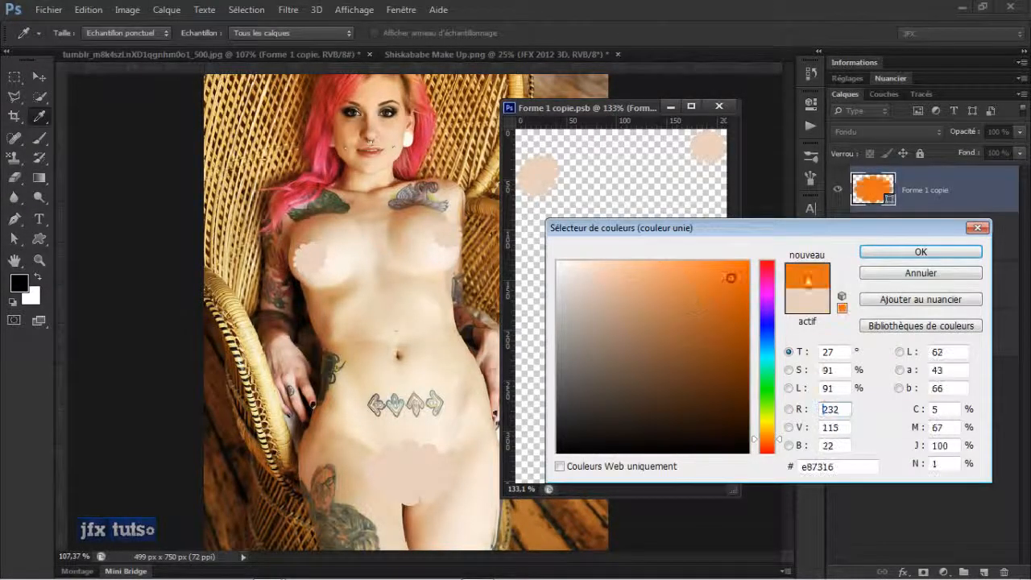
click(897, 255)
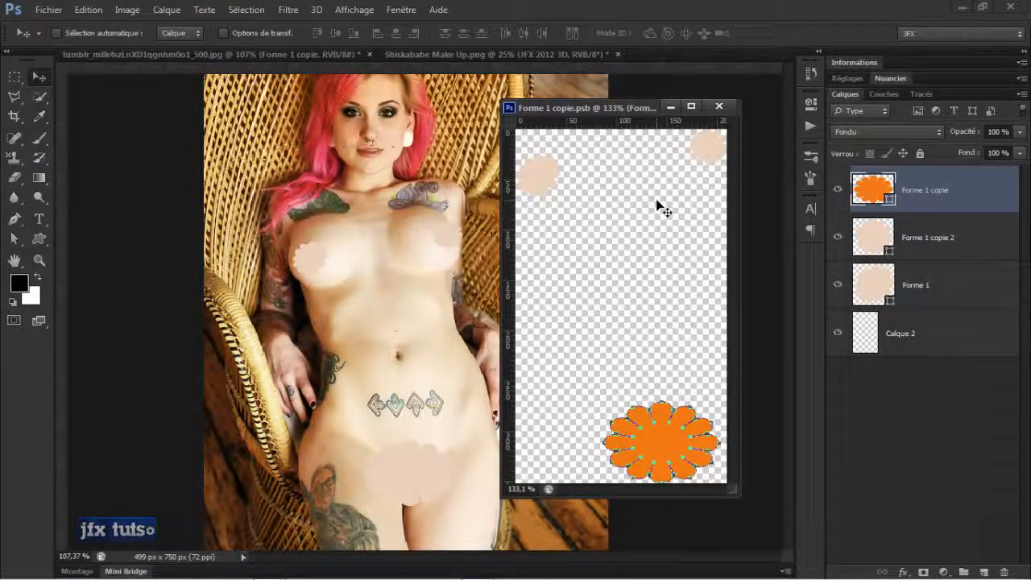
key(ctrl+s)
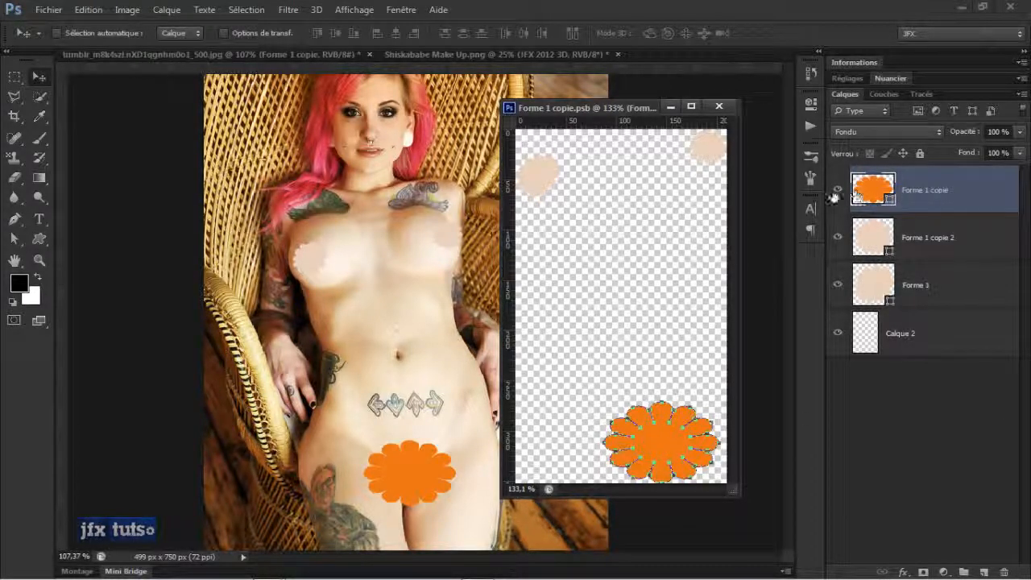
- Hide the Forme 1 copie, Forme 1 copie 2 and Forme 1 layers and draw an orange heart shape about 71 × 52 px
drag(838, 193, 833, 287)
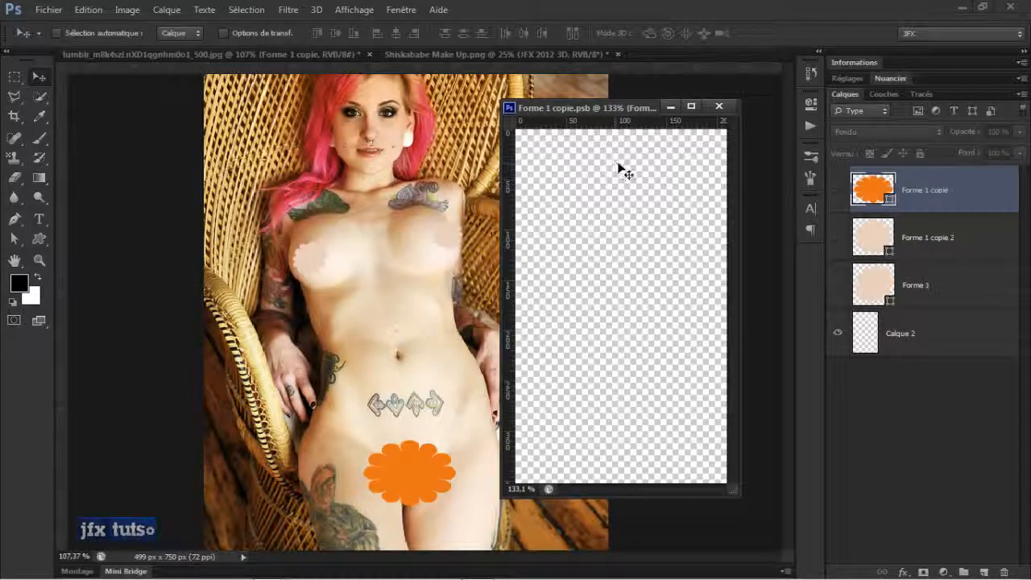
key(u)
drag(524, 136, 596, 185)
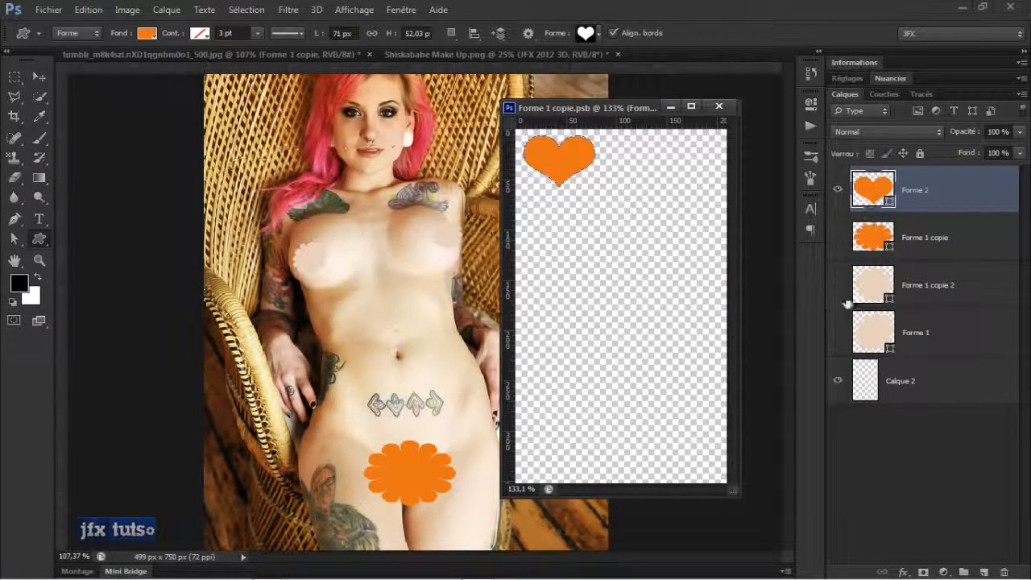
- Move the heart over the Forme 1 shape and place a duplicate of it over the Forme 1 copie 2 shape
click(837, 337)
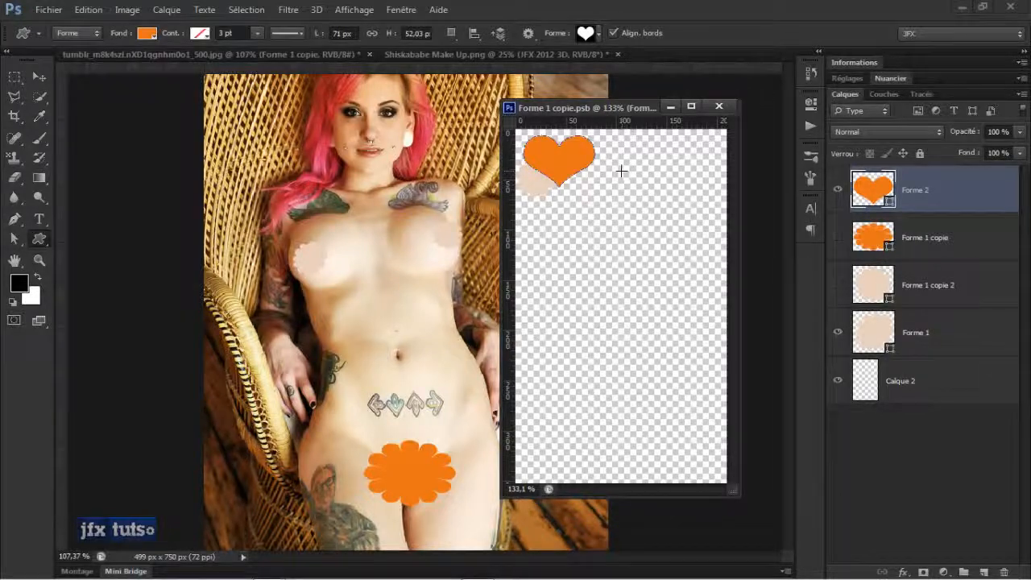
key(v)
drag(564, 163, 542, 182)
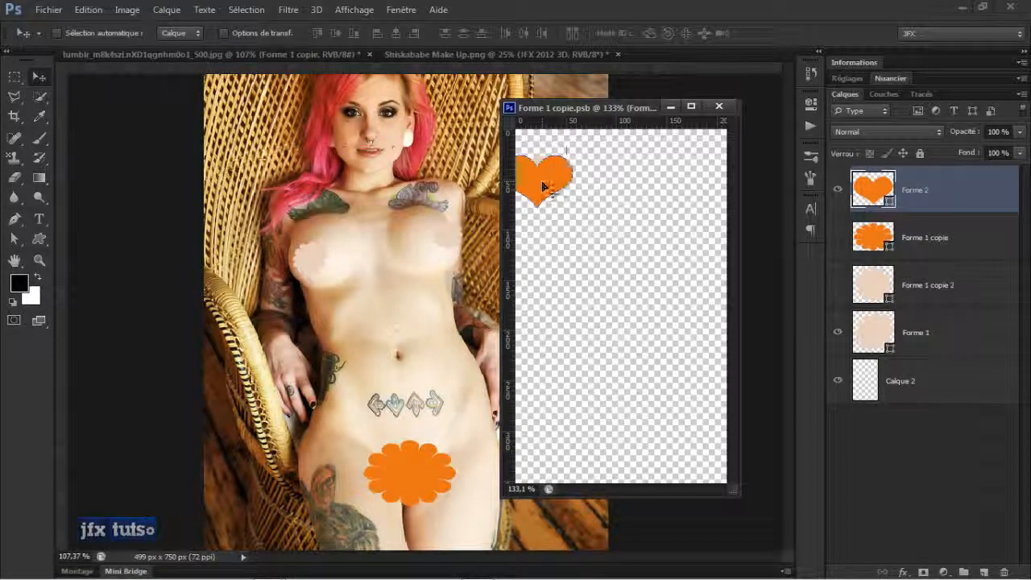
click(837, 285)
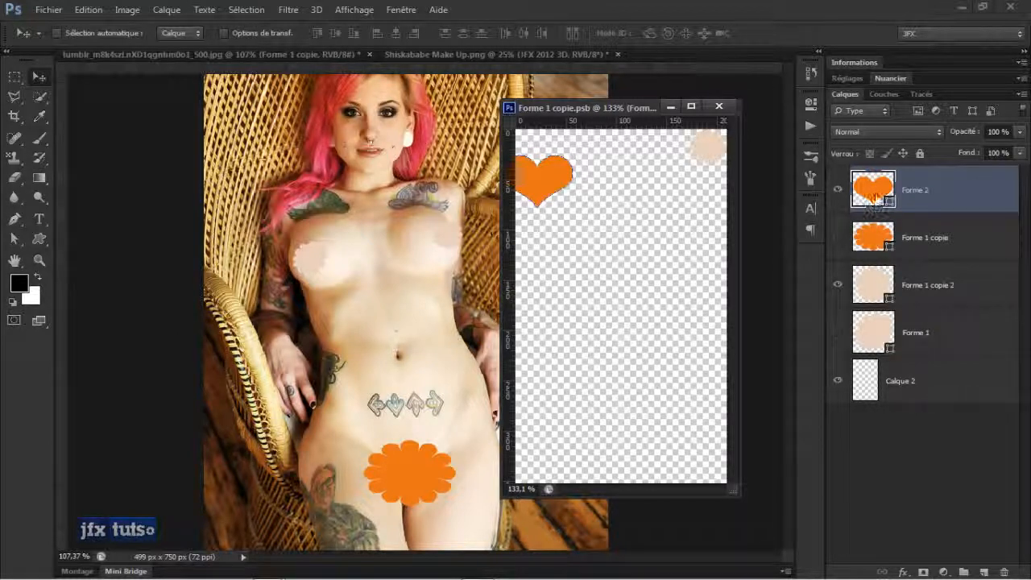
drag(558, 176, 713, 147)
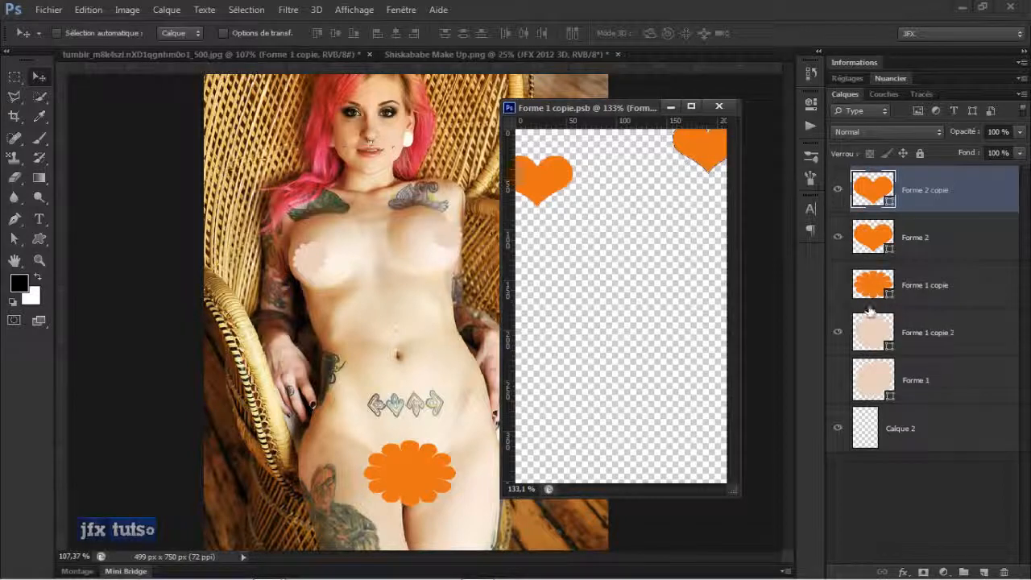
- Show the orange flower and place another heart duplicate over it, scaled to 171.83% wide and 215.26% high
click(838, 285)
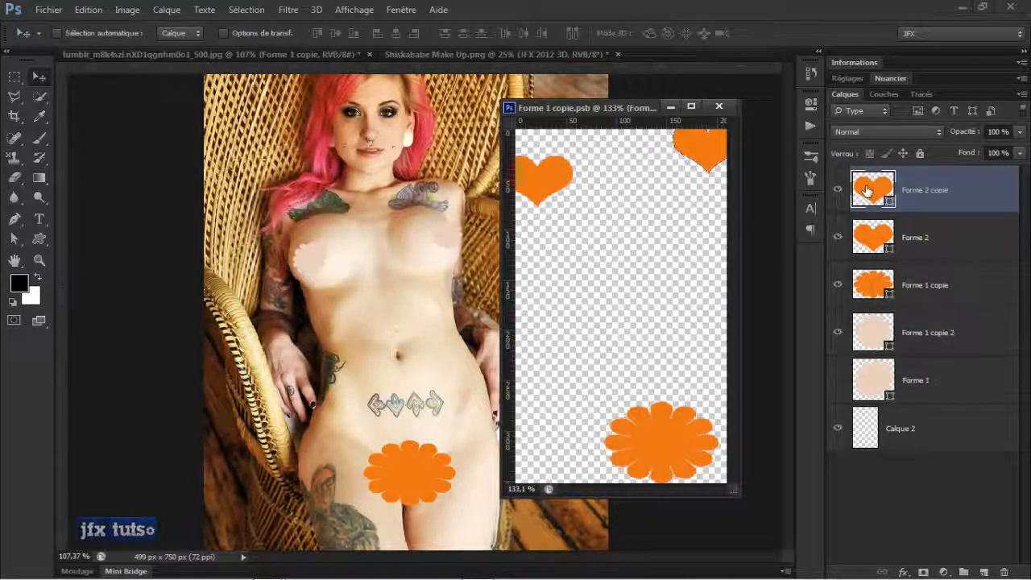
drag(709, 161, 660, 387)
key(ctrl+t)
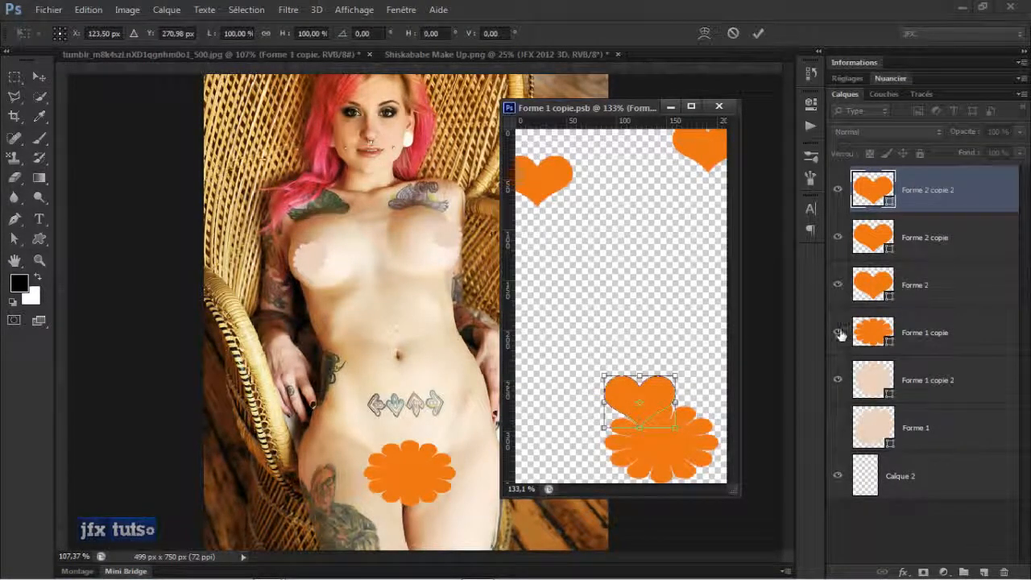
drag(674, 375, 662, 450)
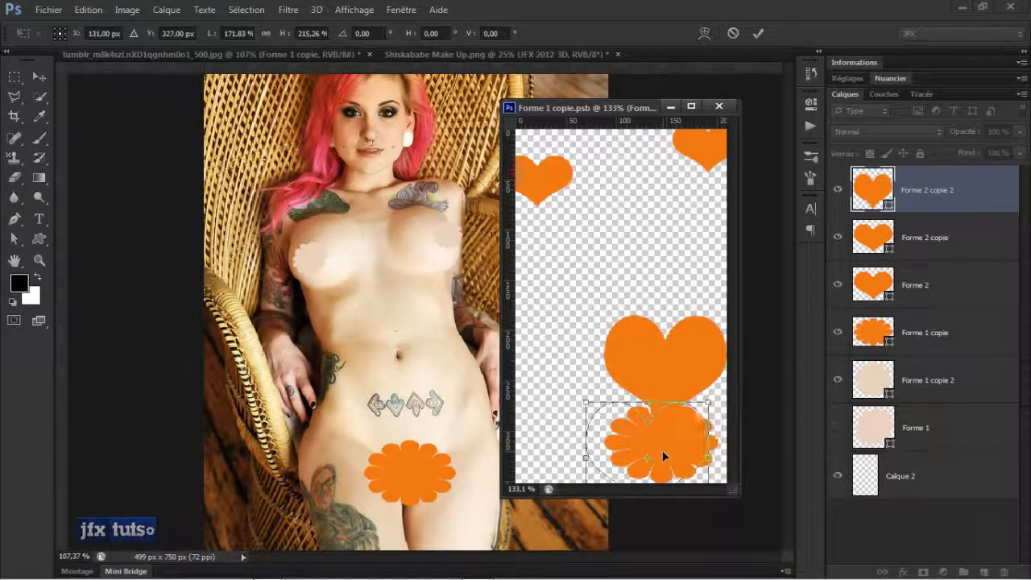
- Rotate the large heart to -22.02° and shift it so that it covers the orange flower
drag(707, 384, 686, 371)
drag(676, 412, 695, 407)
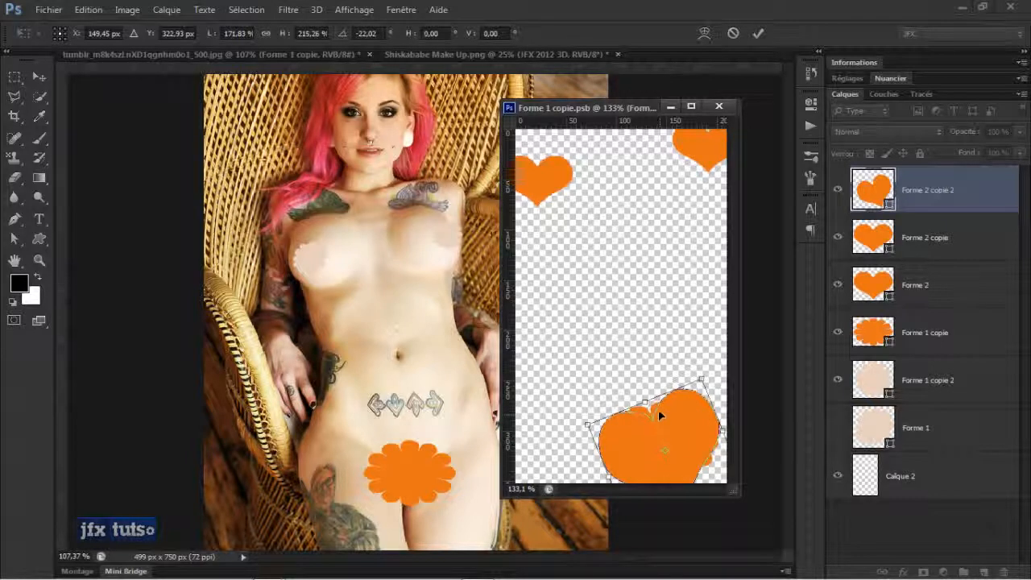
key(Up)
key(Up)
key(Up)
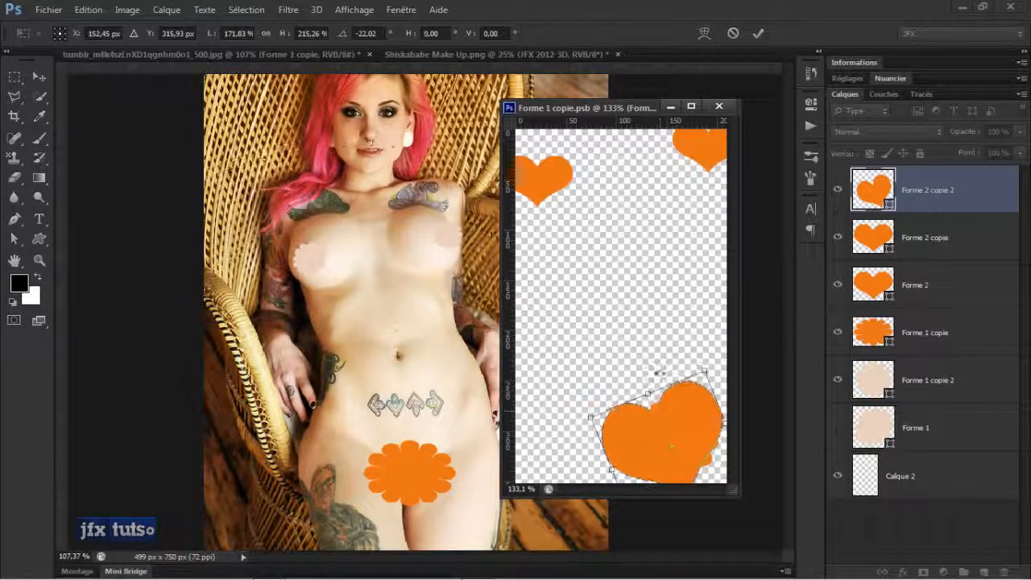
key(Return)
- Hide the orange flower layer, save the smart object and inspect the updated hearts on the photo
click(837, 332)
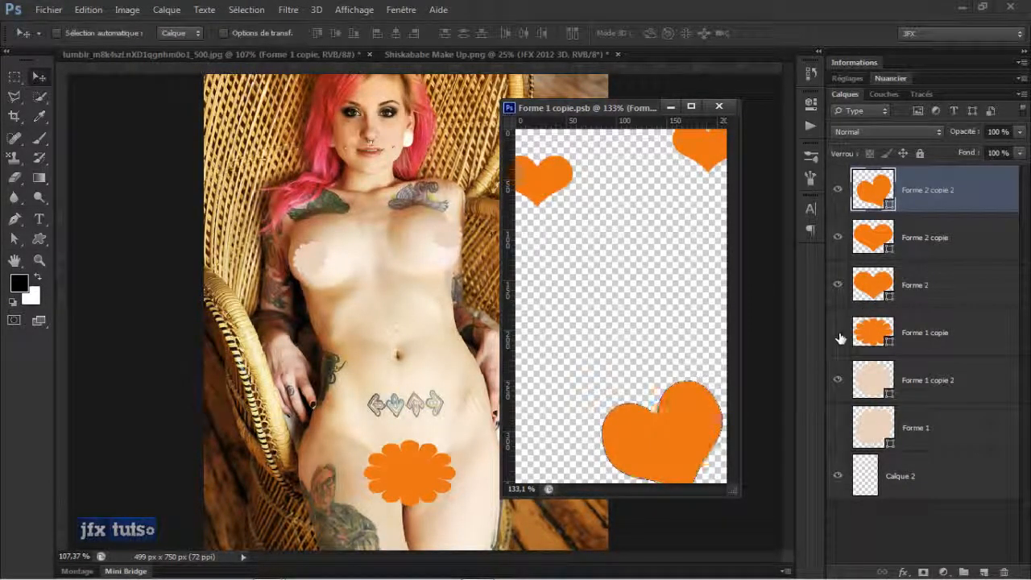
key(ctrl+s)
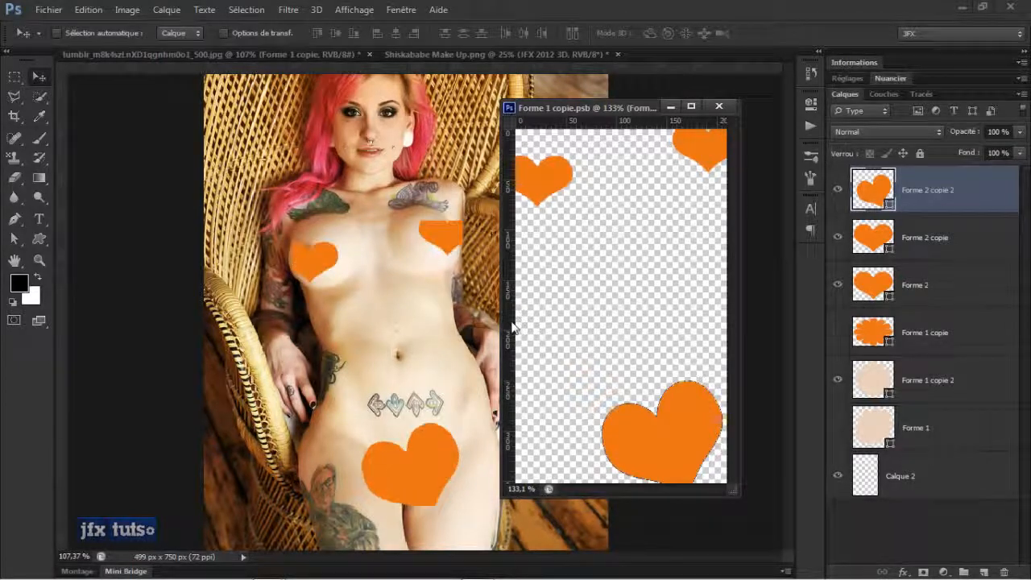
click(461, 252)
scroll(422, 220, up, 3)
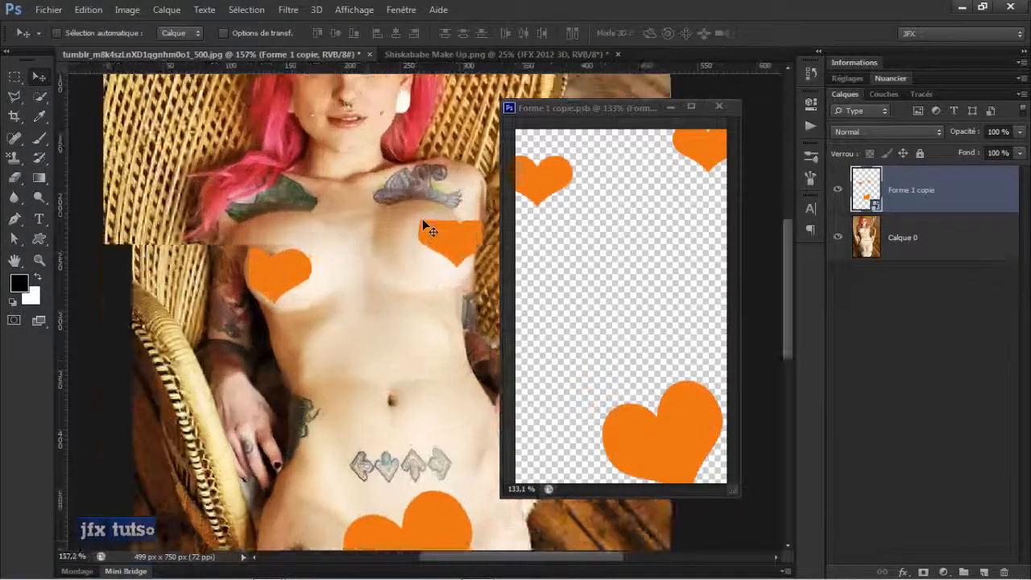
scroll(422, 218, down, 2)
scroll(421, 218, down, 2)
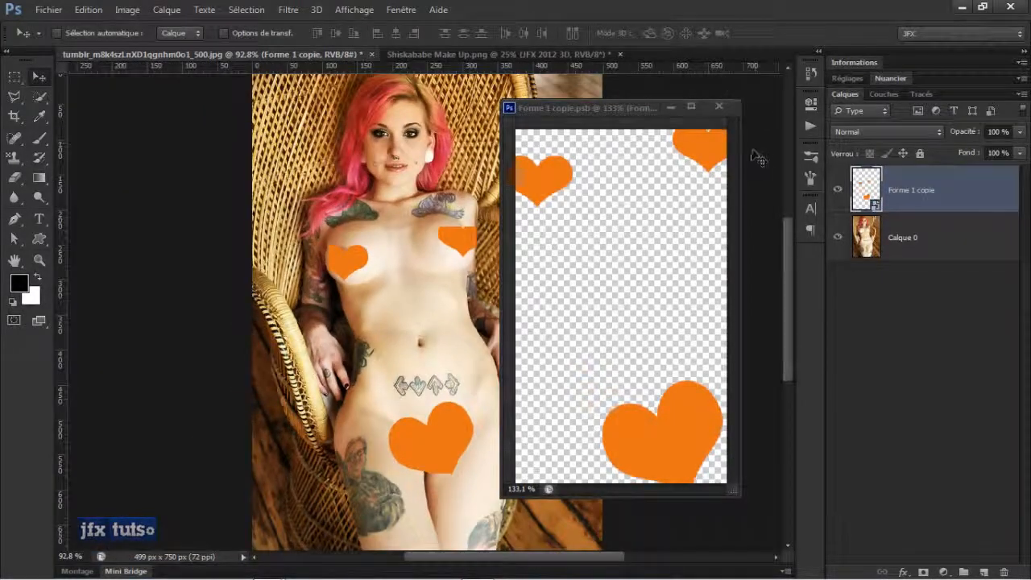
- Widen the floating document window, tilt the upper-right heart counterclockwise and move it inside the canvas, and save the smart object
drag(736, 147, 771, 131)
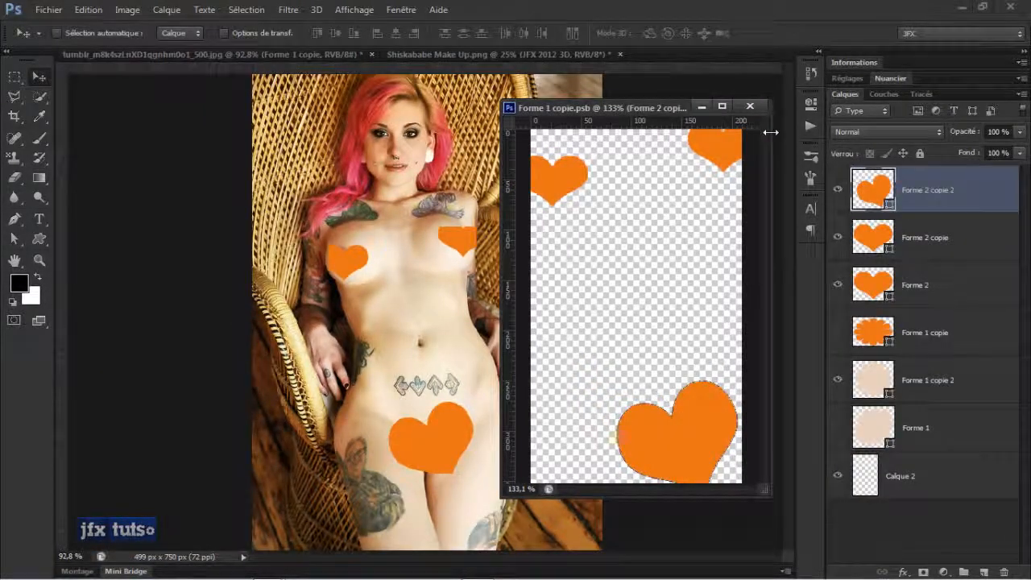
click(880, 245)
drag(715, 158, 736, 159)
key(ctrl+t)
key(Return)
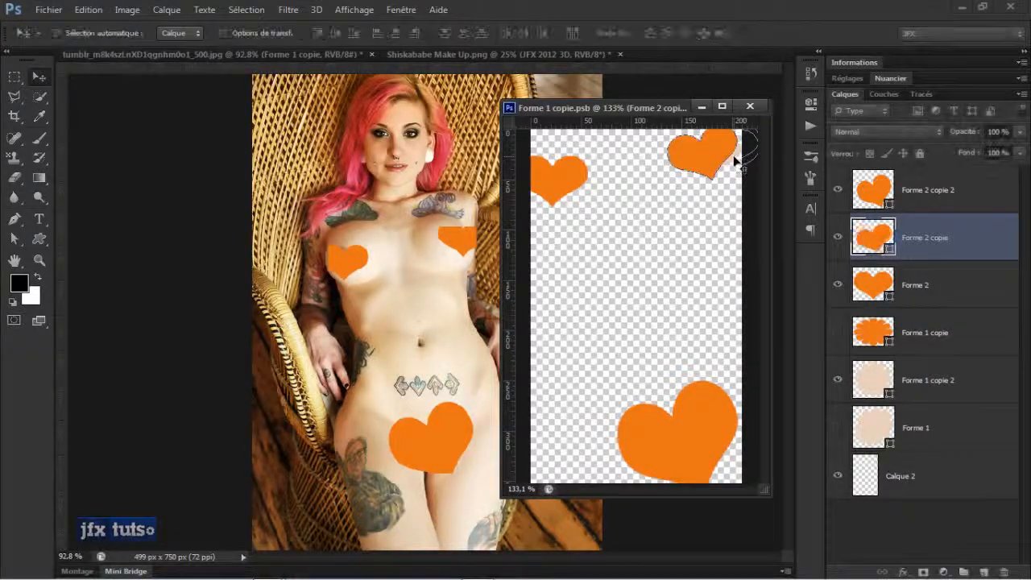
key(ctrl+s)
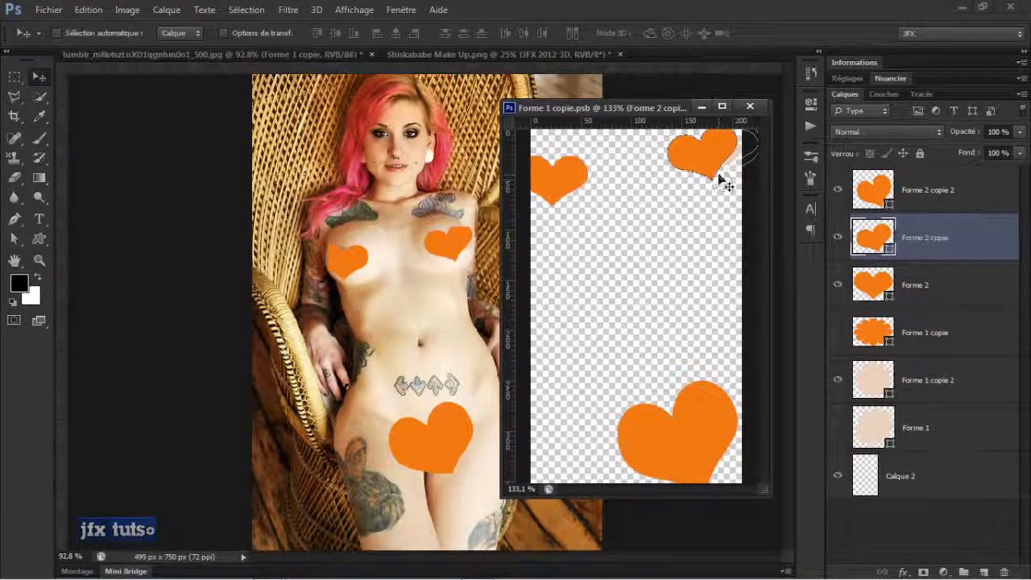
- Move the upper-right heart slightly lower so its top lies within the canvas, and save the smart object again
scroll(729, 169, down, 2)
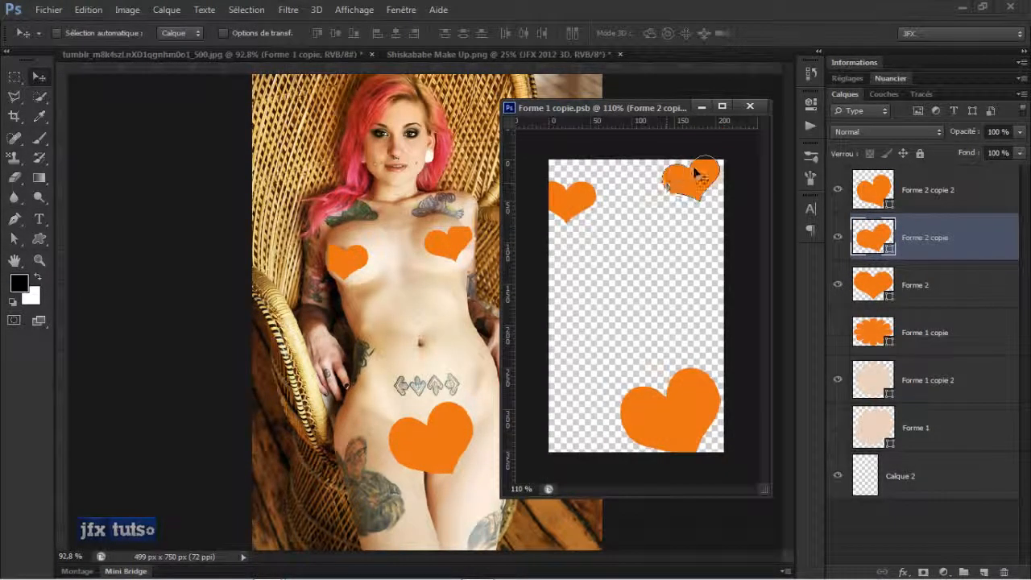
mouse_move(695, 172)
mouse_down()
mouse_move(702, 193)
mouse_move(701, 182)
mouse_up()
key(ctrl+s)
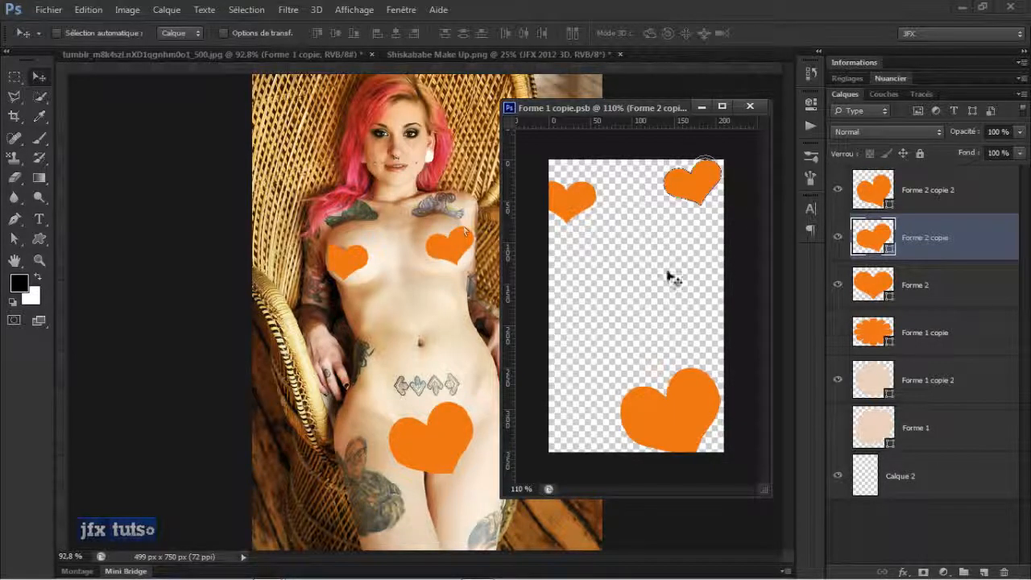
- Close the smart object's document, reopen its contents from the Forme 1 copie layer, and close them again to return to the photo
click(750, 108)
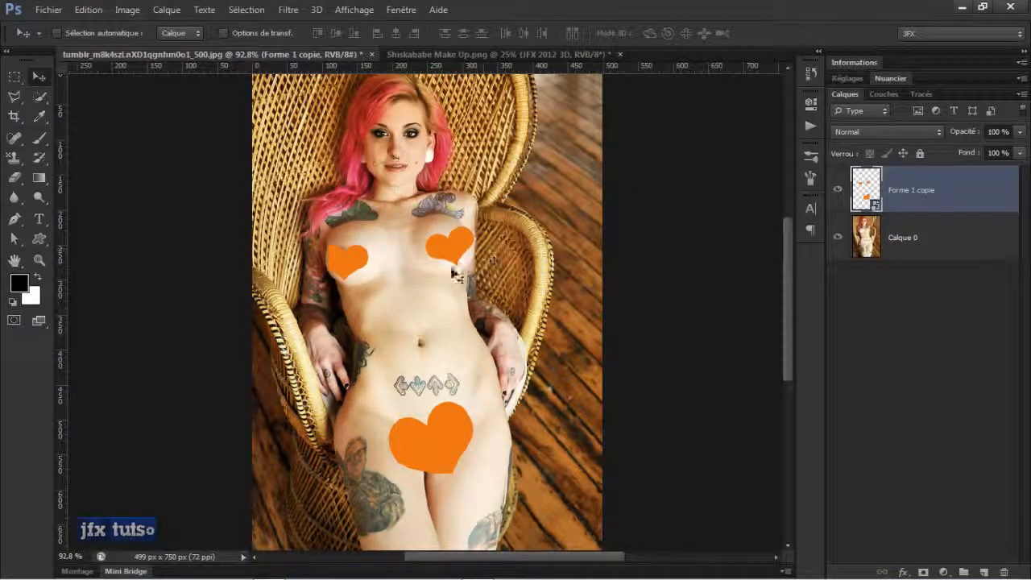
double_click(874, 206)
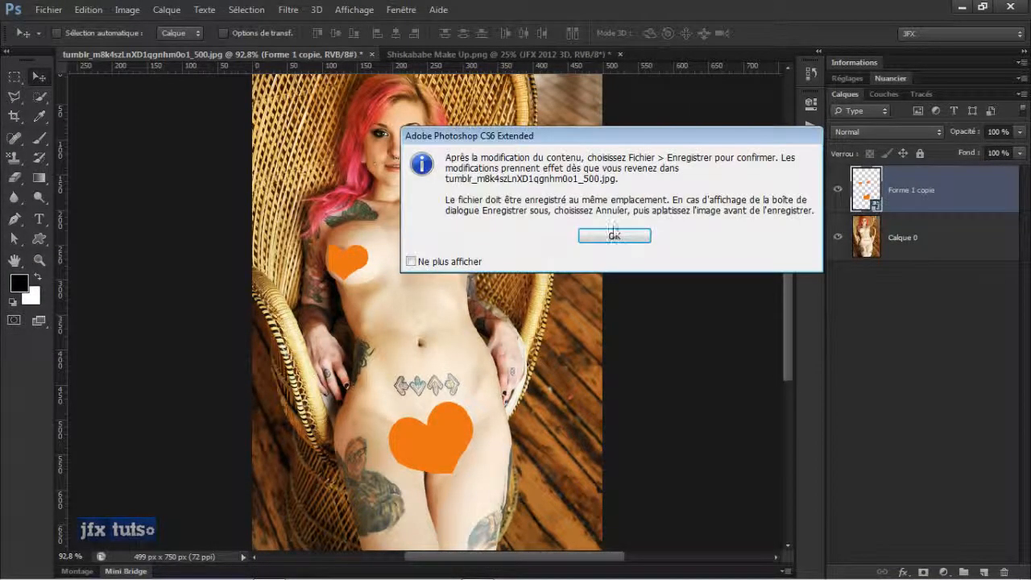
click(614, 235)
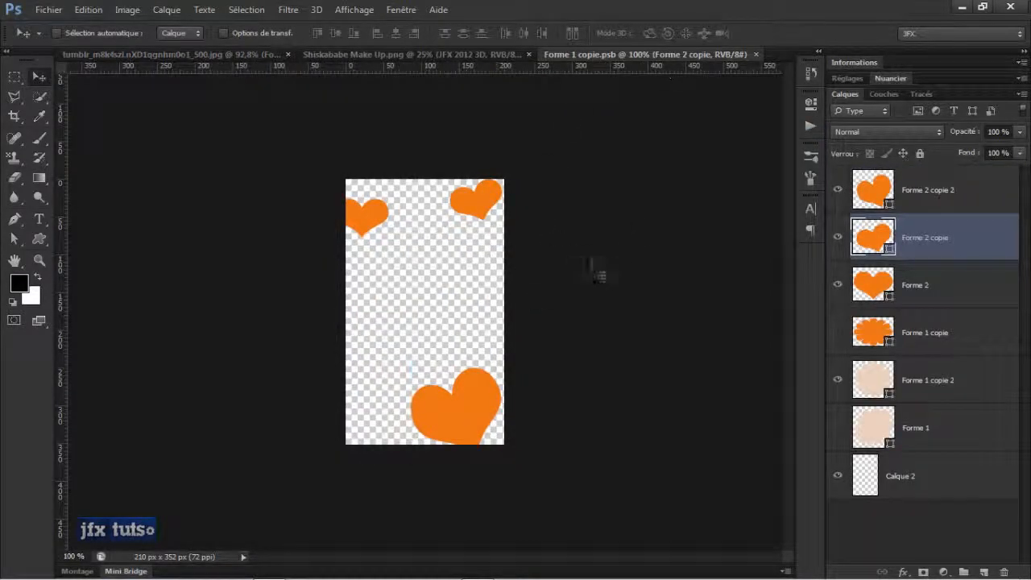
click(756, 55)
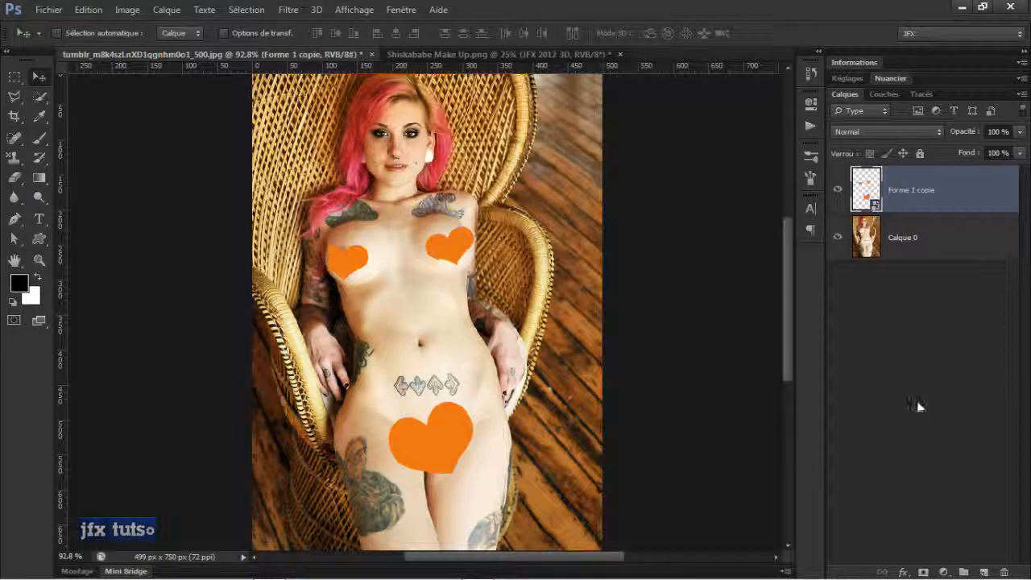
- Add a new layer above the hearts and fill it with a diagonal violet-to-orange linear gradient from the presets
click(984, 571)
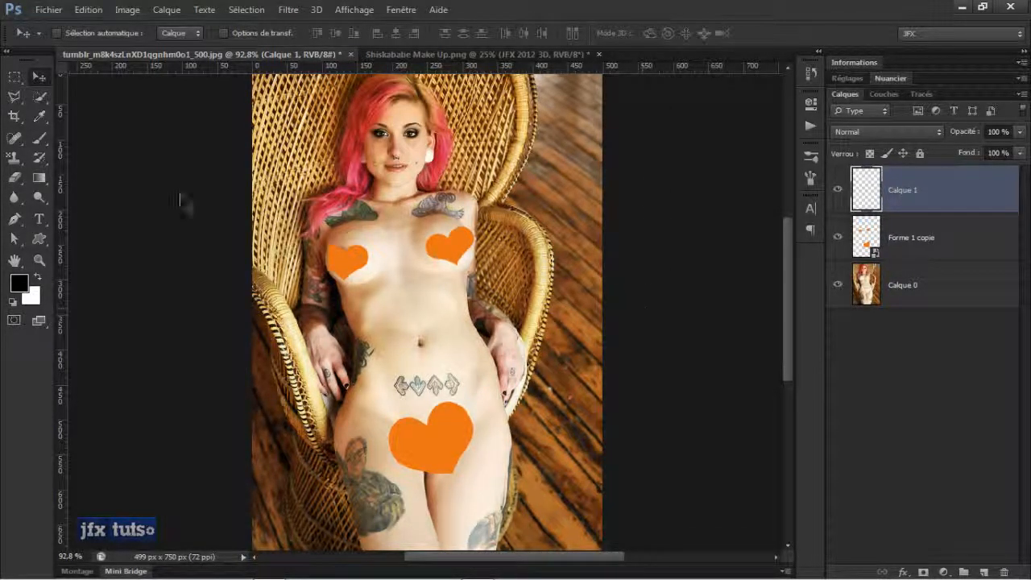
key(g)
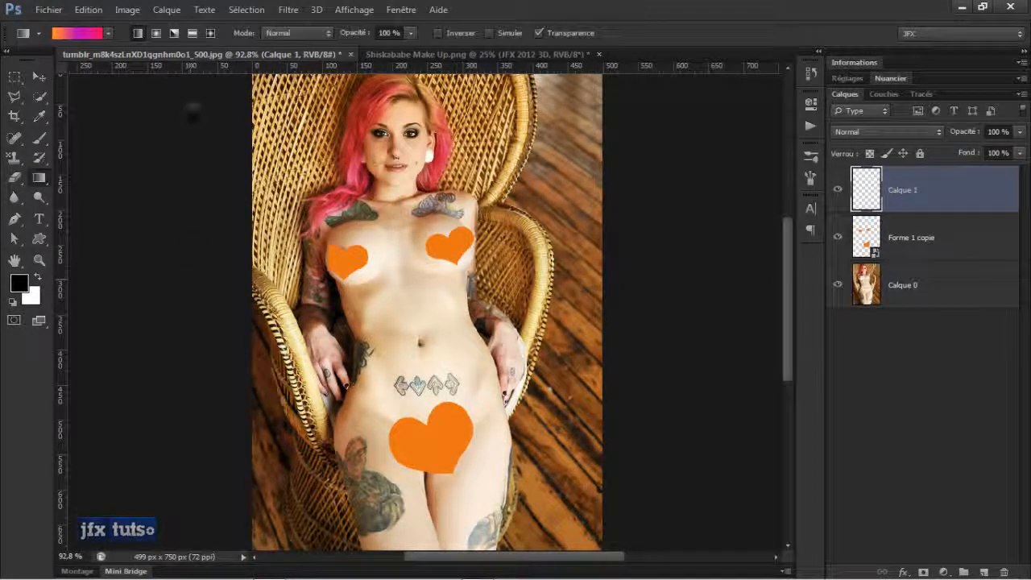
click(96, 34)
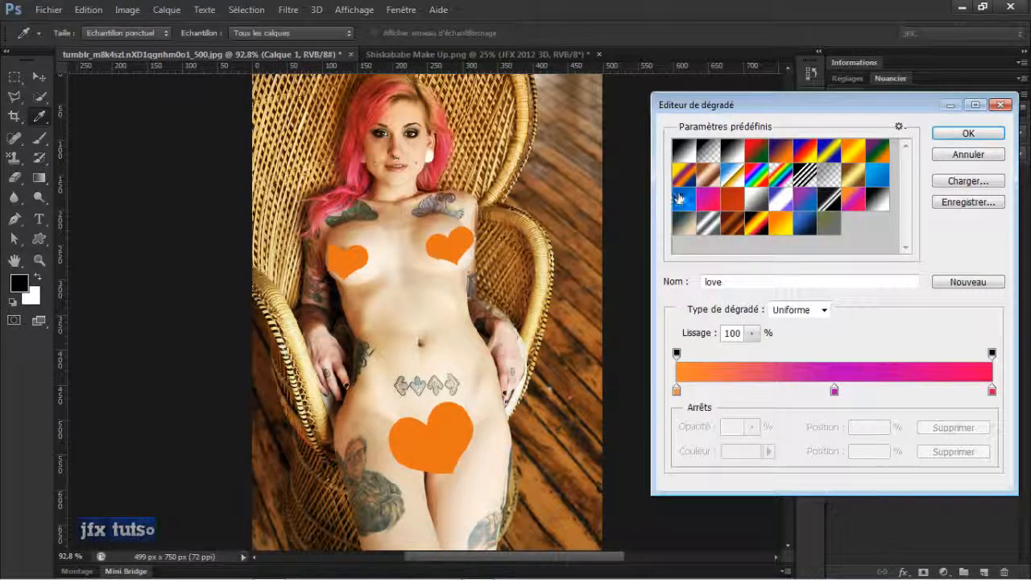
click(780, 151)
click(968, 133)
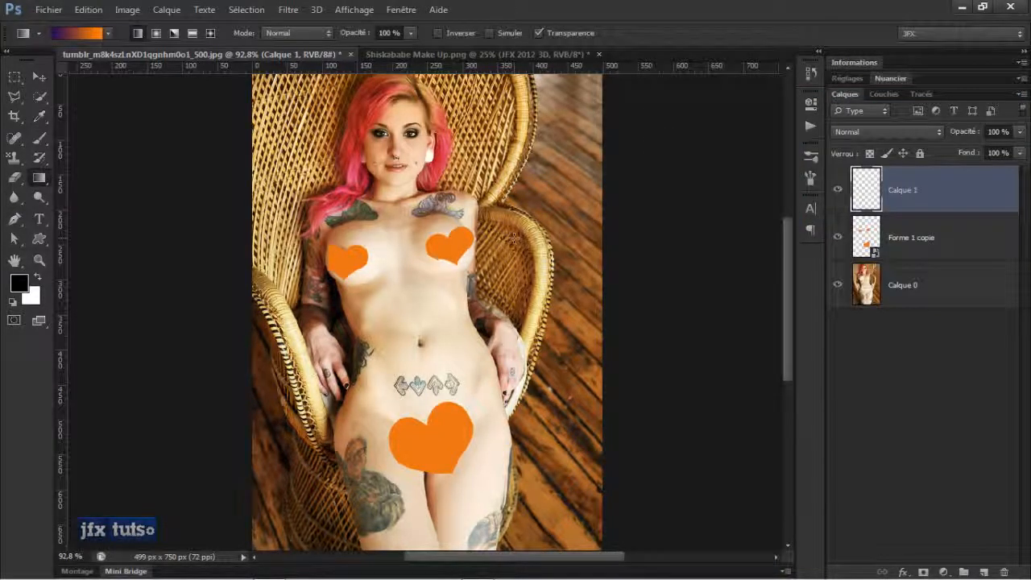
drag(303, 196, 436, 332)
key(ctrl+z)
drag(427, 302, 509, 419)
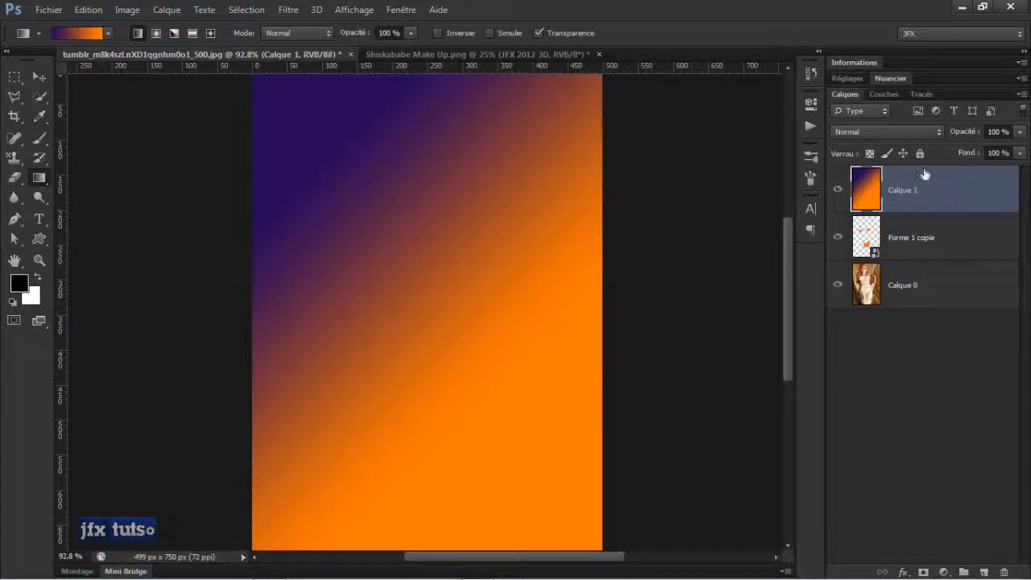
- Try the Superposition and Incrustation blend modes on the gradient layer
click(910, 132)
click(886, 271)
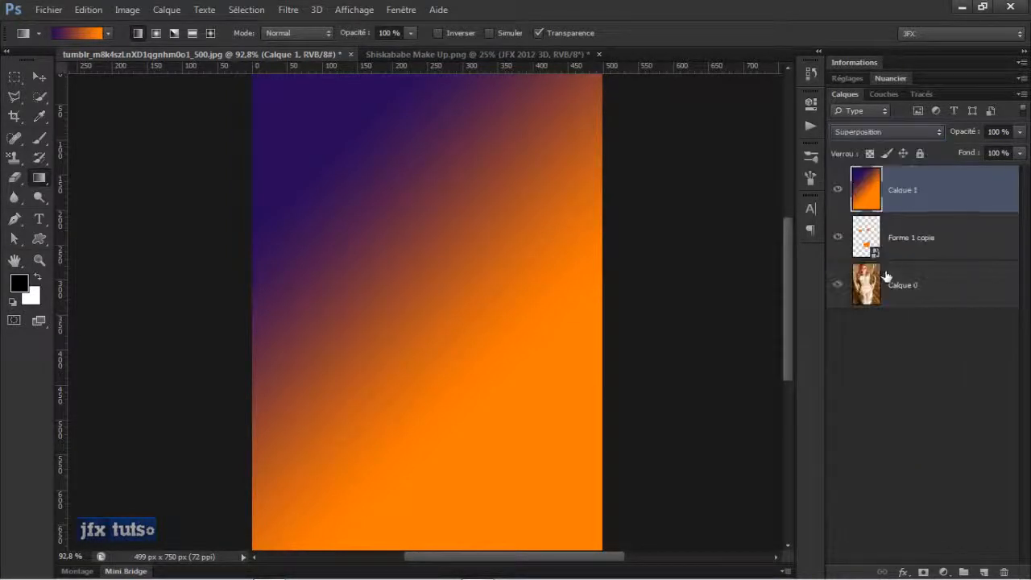
click(890, 132)
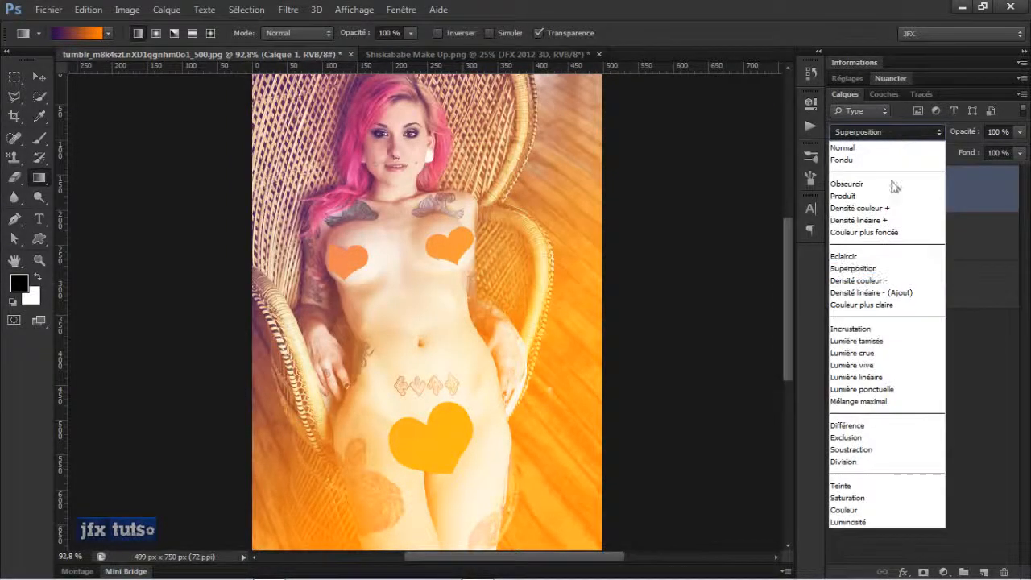
click(884, 330)
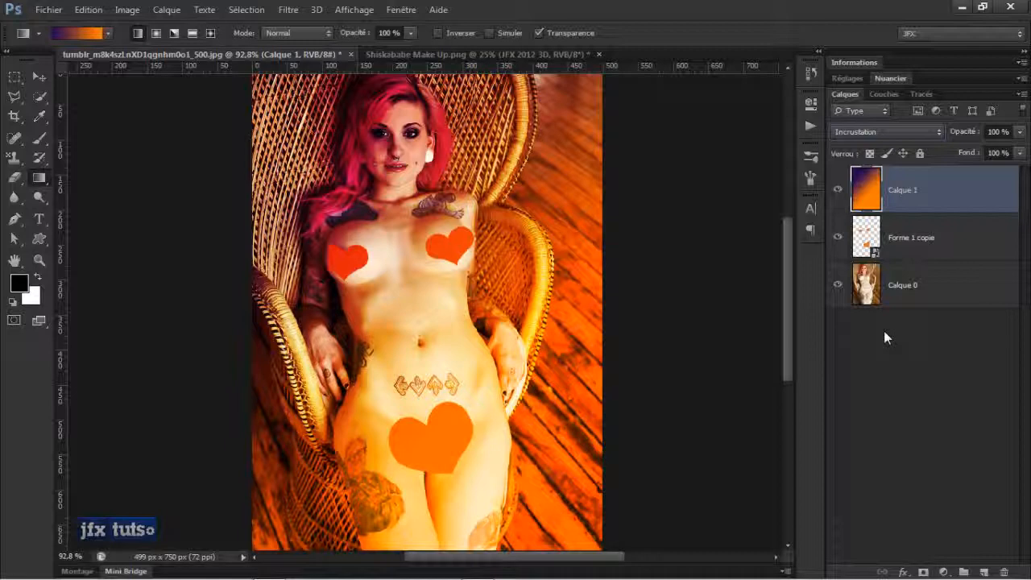
drag(969, 134, 1013, 135)
- Set the gradient layer's blend mode to Lumière tamisée and redraw the gradient in several directions, ending with violet above and orange below
click(906, 133)
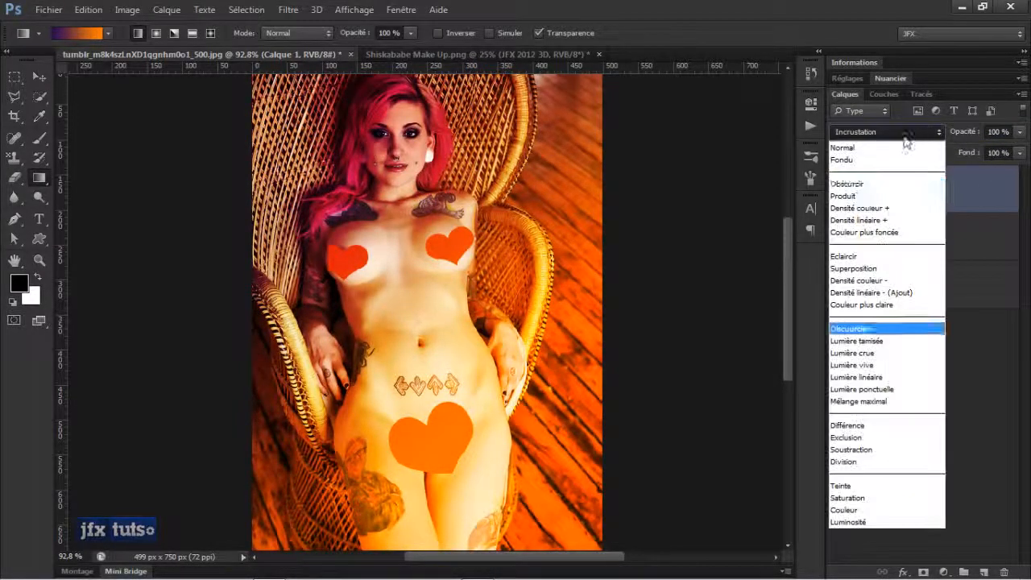
click(872, 343)
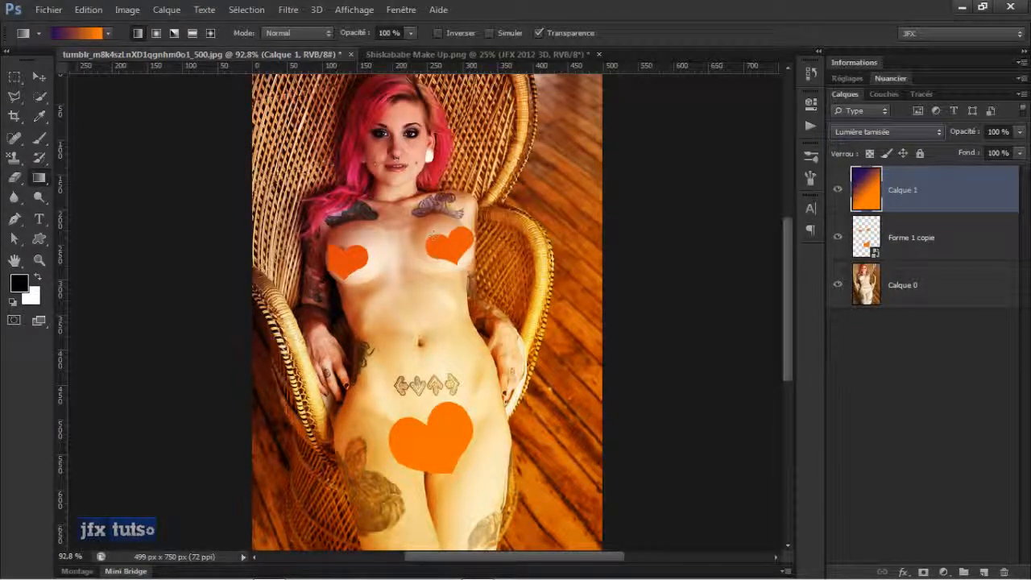
drag(414, 285, 554, 490)
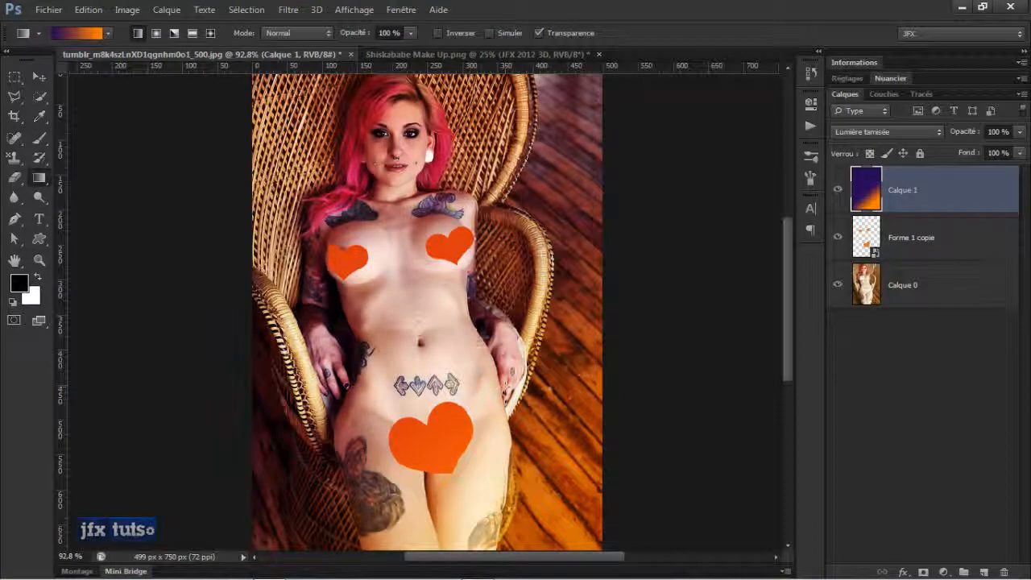
drag(238, 285, 558, 287)
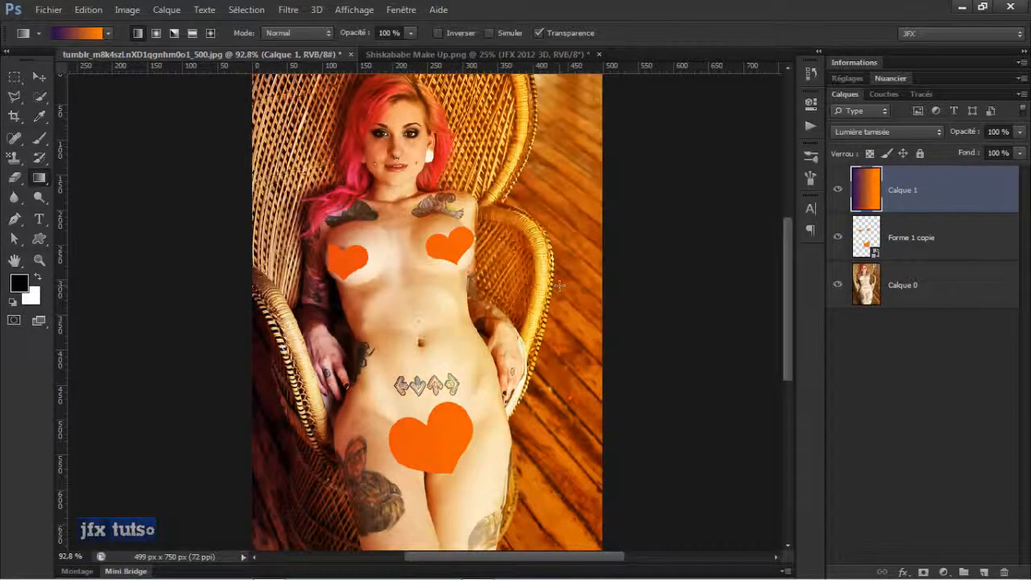
drag(396, 288, 487, 288)
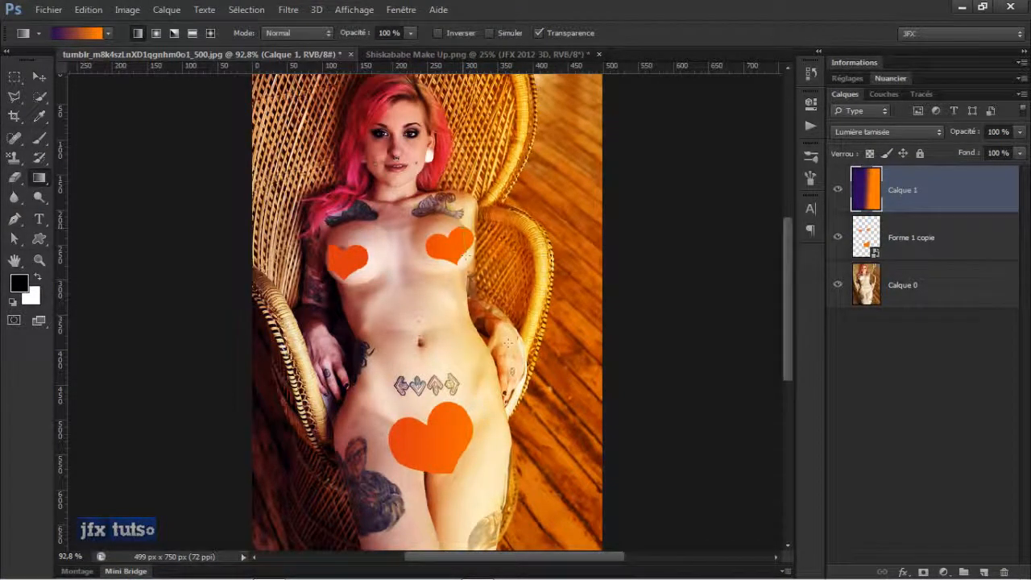
drag(367, 218, 418, 387)
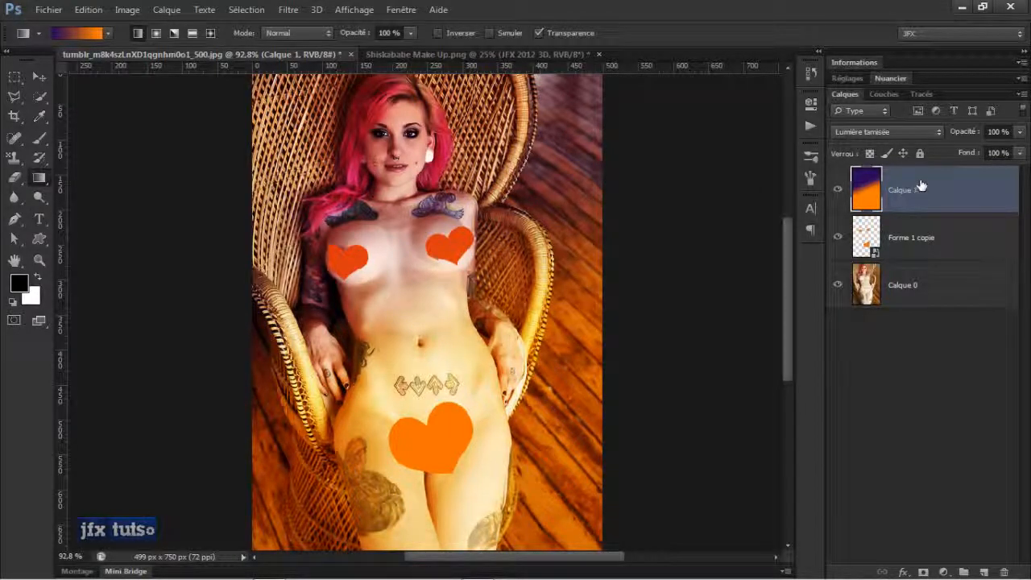
- Add a new layer above the gradient and set up a hard round 19 px white brush at 100 % opacity
click(983, 572)
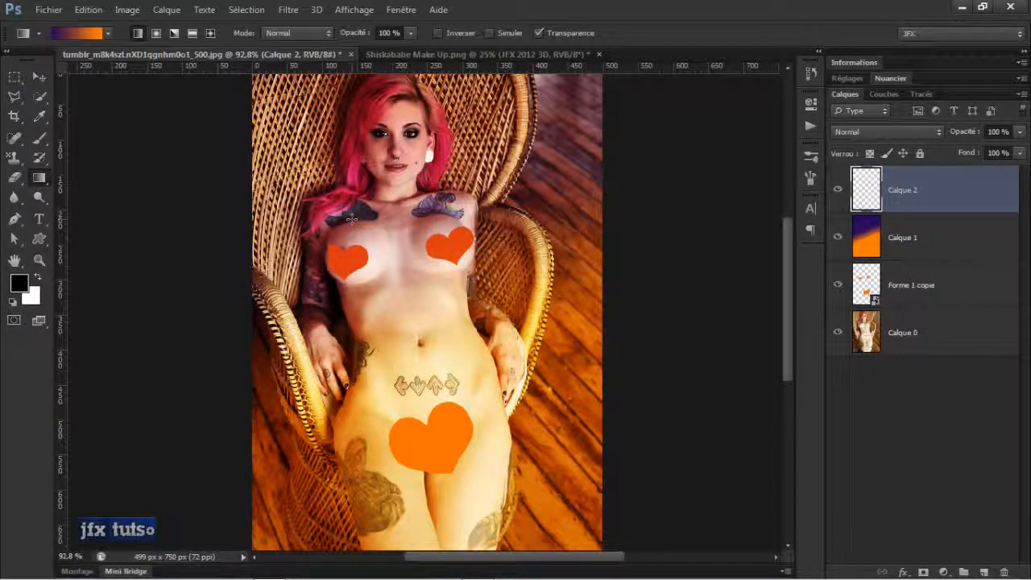
key(b)
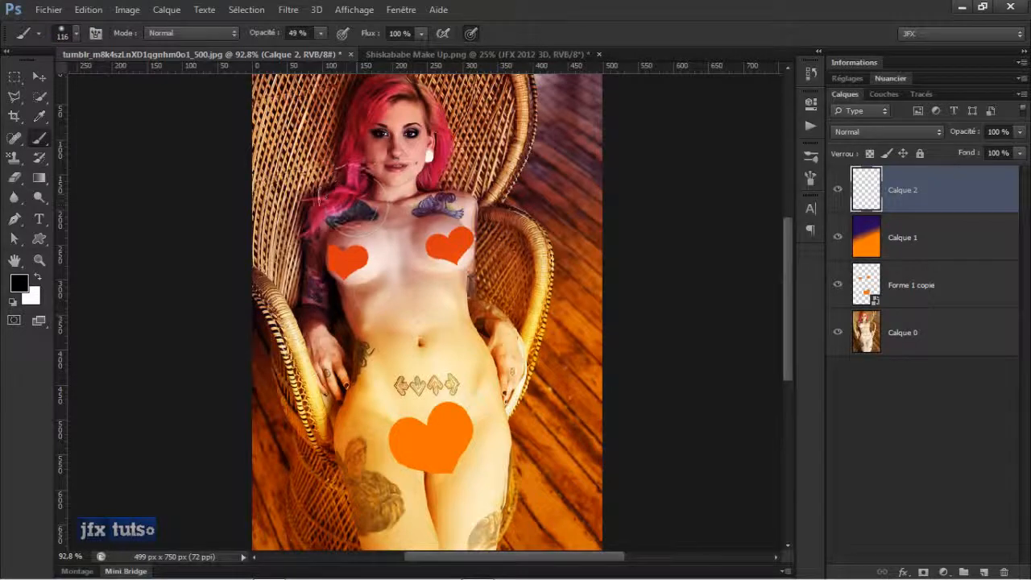
right_click(347, 198)
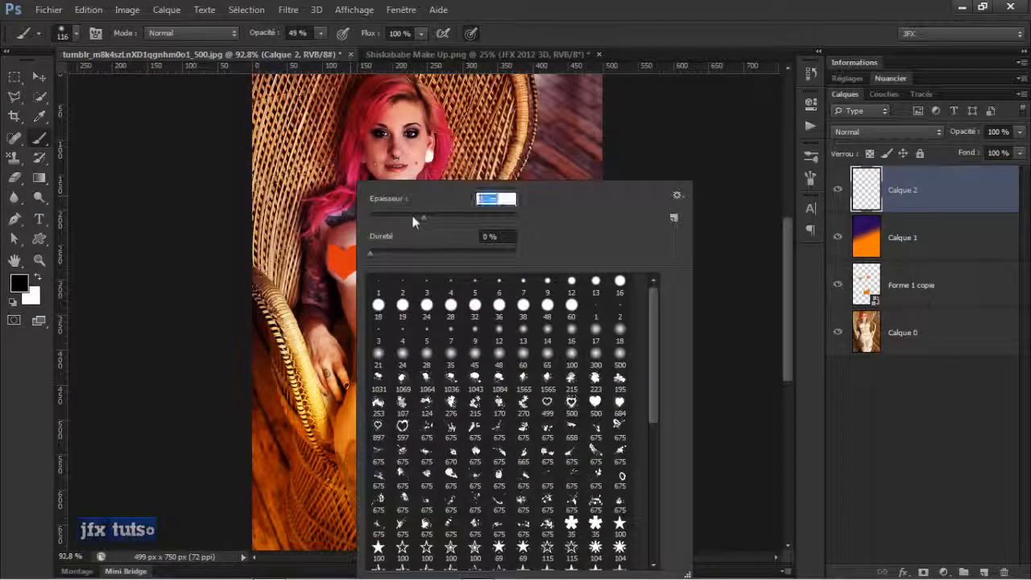
drag(427, 215, 395, 216)
click(403, 305)
key(Return)
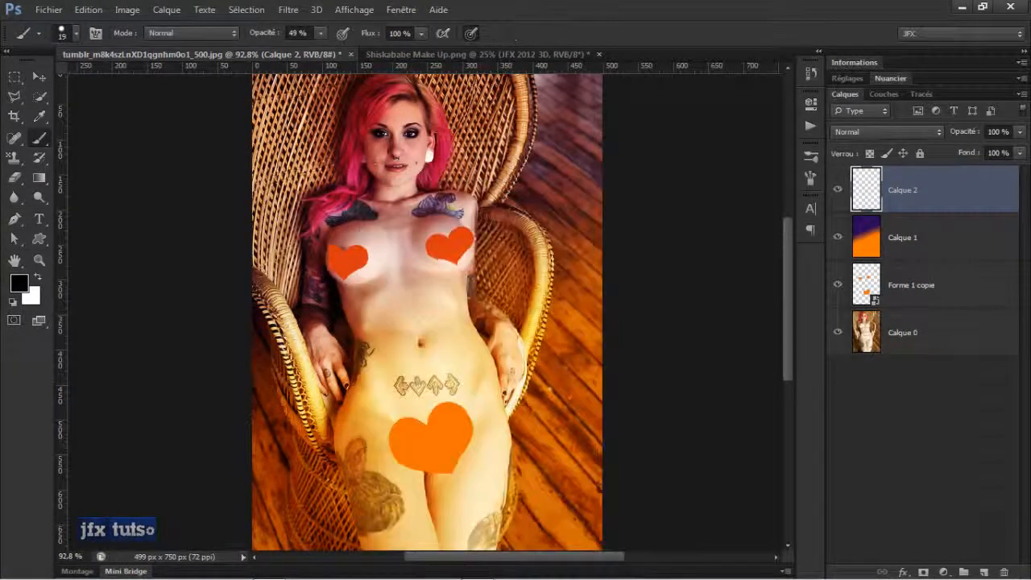
key(x)
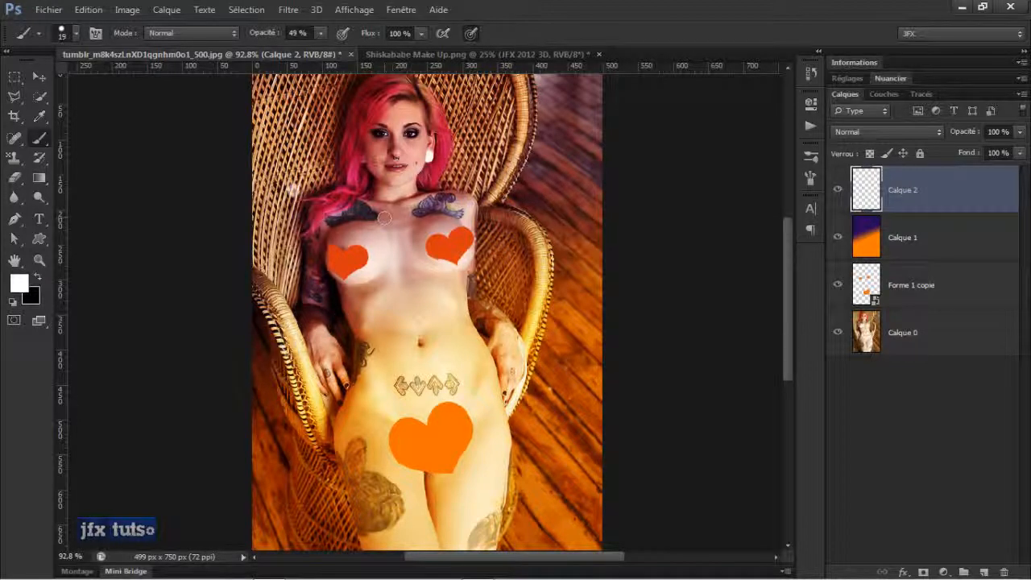
drag(269, 35, 409, 37)
- Scatter single white brush dots over the photo on the new layer, covering the chair, the figure and the floor
click(309, 155)
click(598, 152)
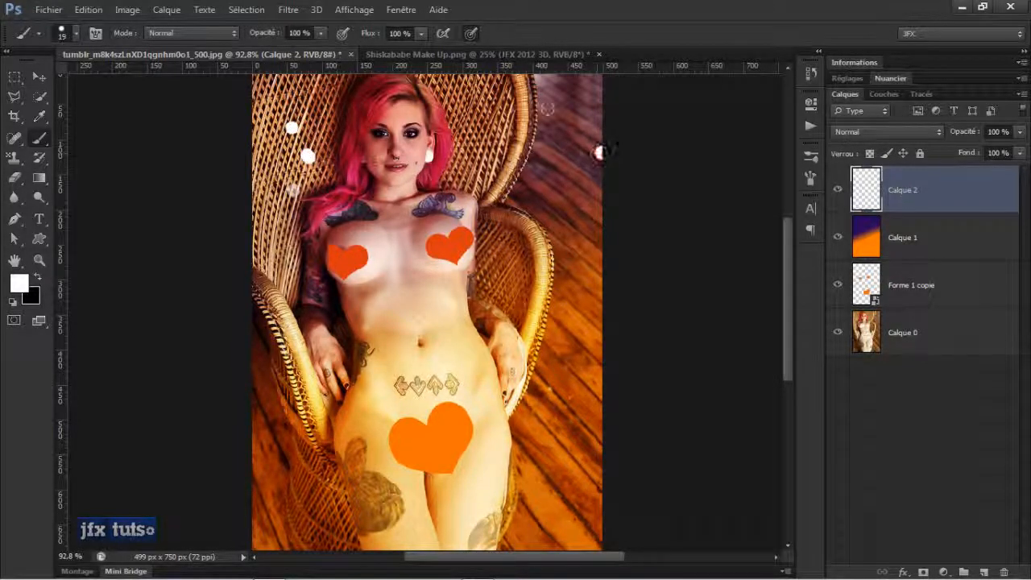
click(546, 106)
click(544, 275)
click(549, 389)
click(506, 255)
click(357, 314)
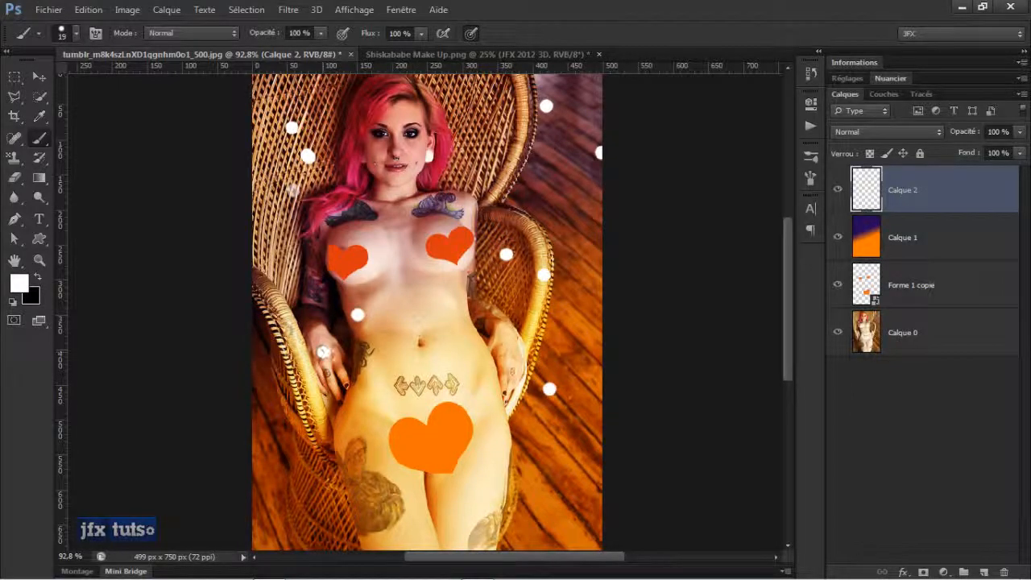
click(389, 264)
click(432, 300)
click(458, 350)
click(534, 155)
click(476, 87)
click(483, 149)
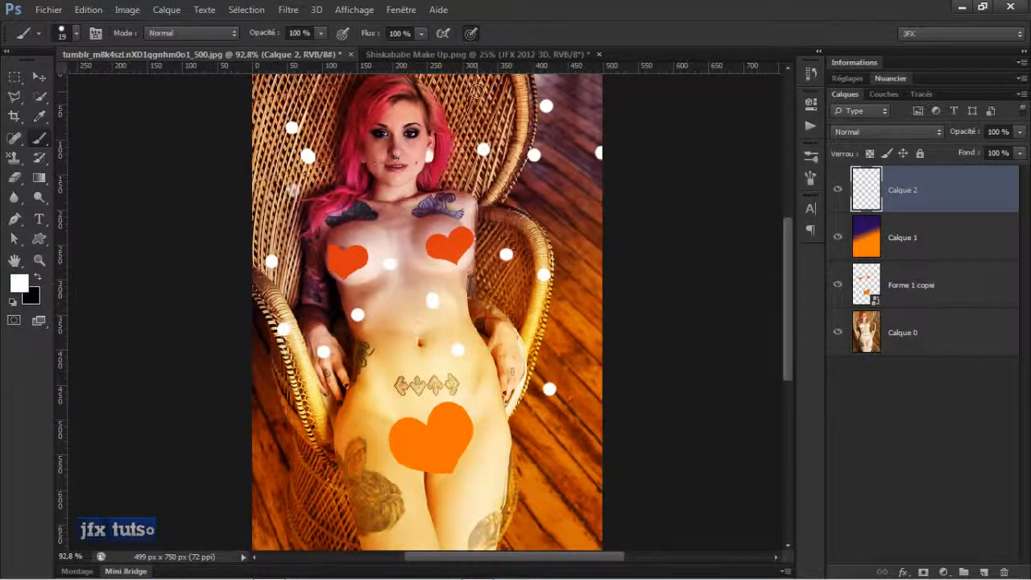
click(522, 214)
click(562, 267)
click(445, 347)
click(338, 151)
click(334, 97)
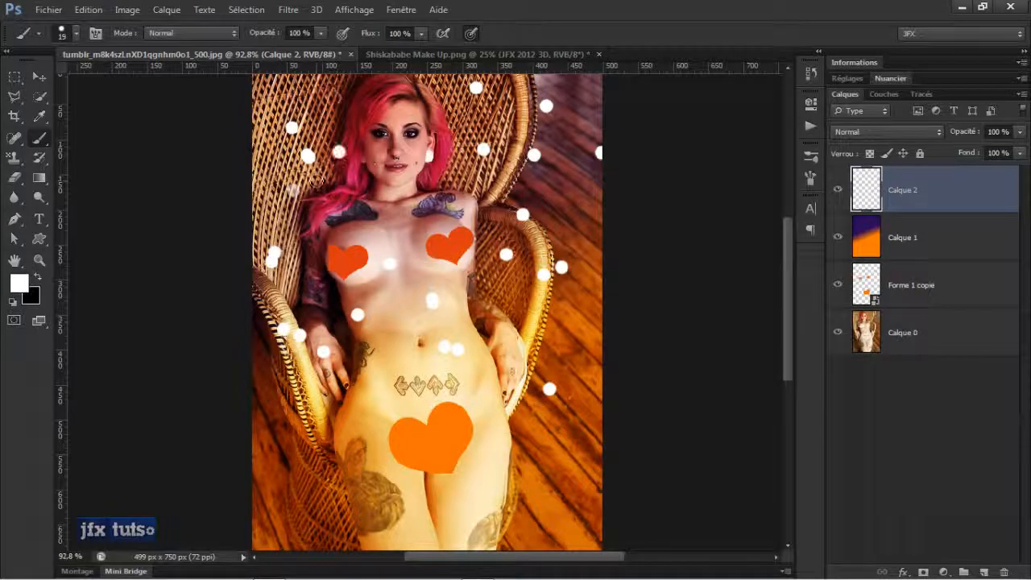
click(419, 106)
click(461, 117)
click(473, 162)
click(481, 183)
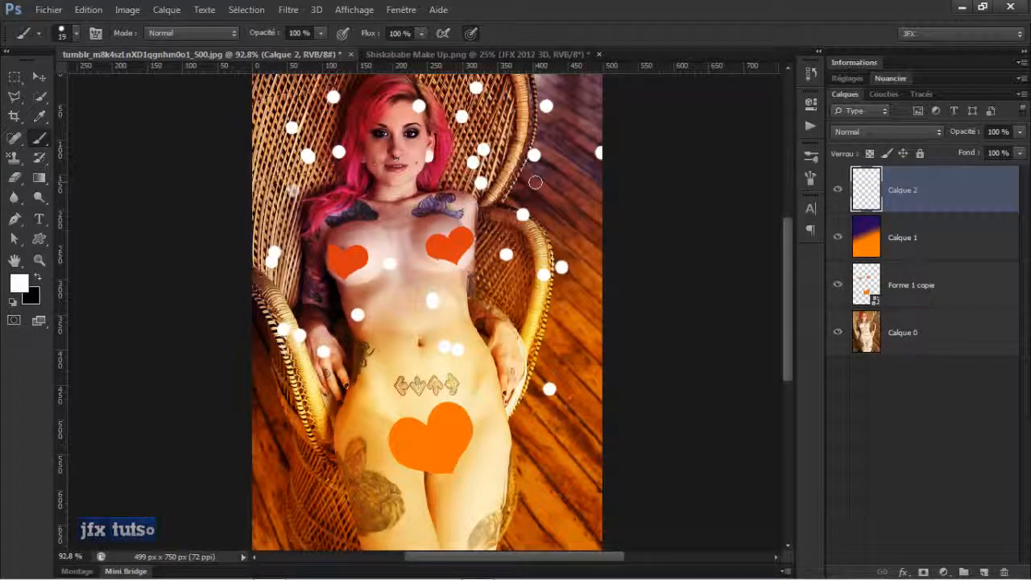
- Try a Gaussian blur (Flou gaussien) directly on the white dots layer, and undo it
key(v)
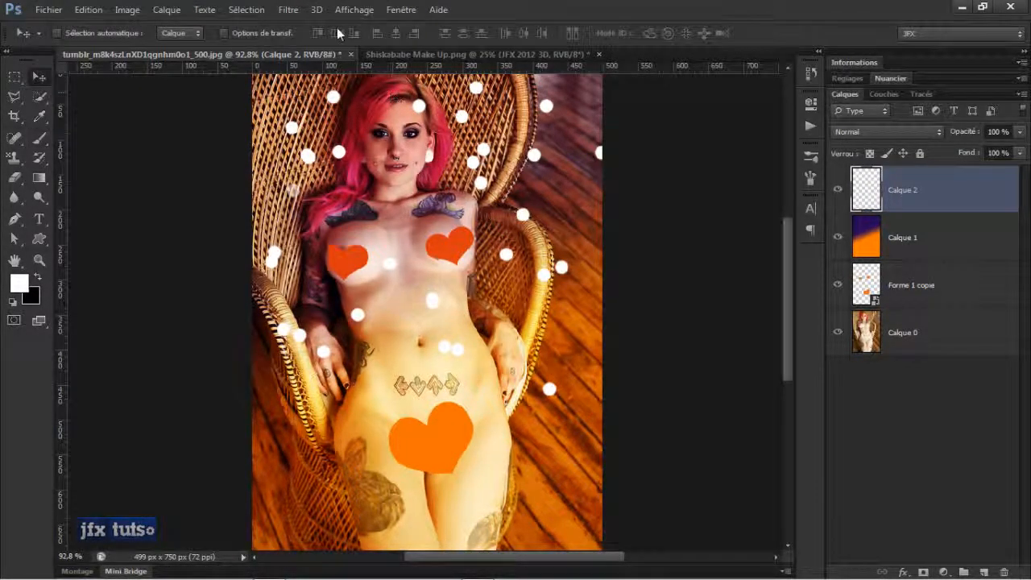
click(288, 11)
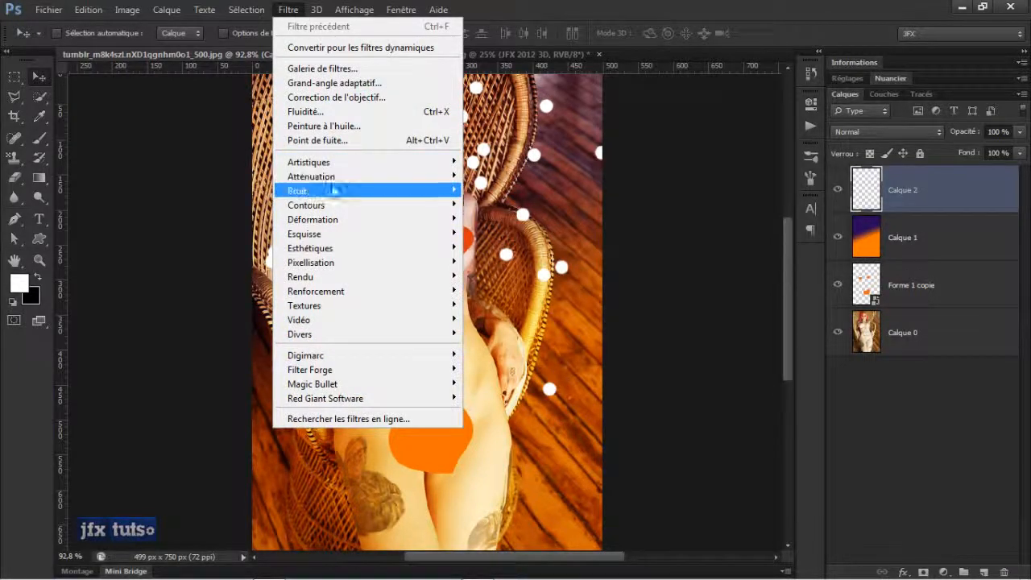
mouse_move(352, 178)
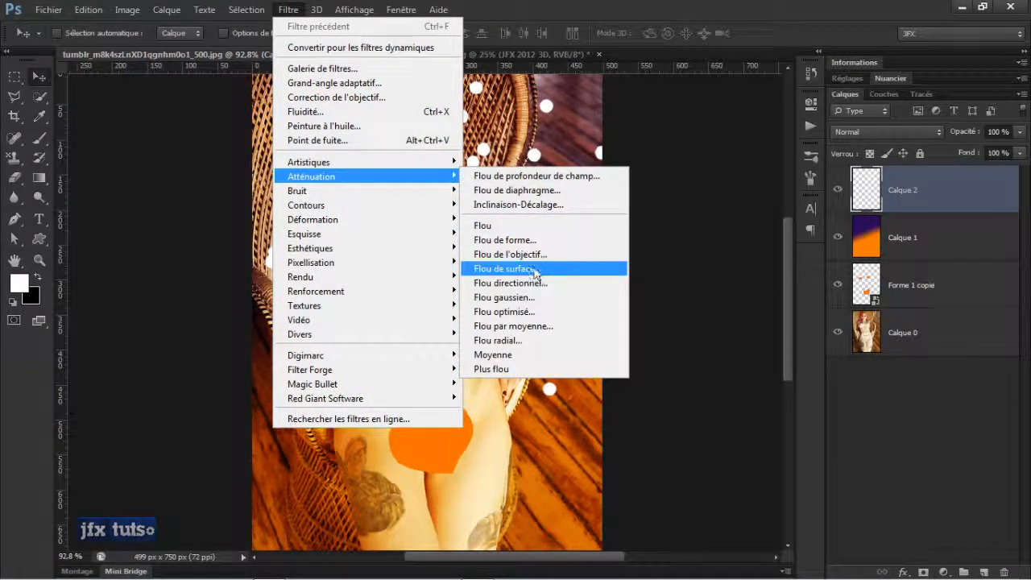
click(533, 303)
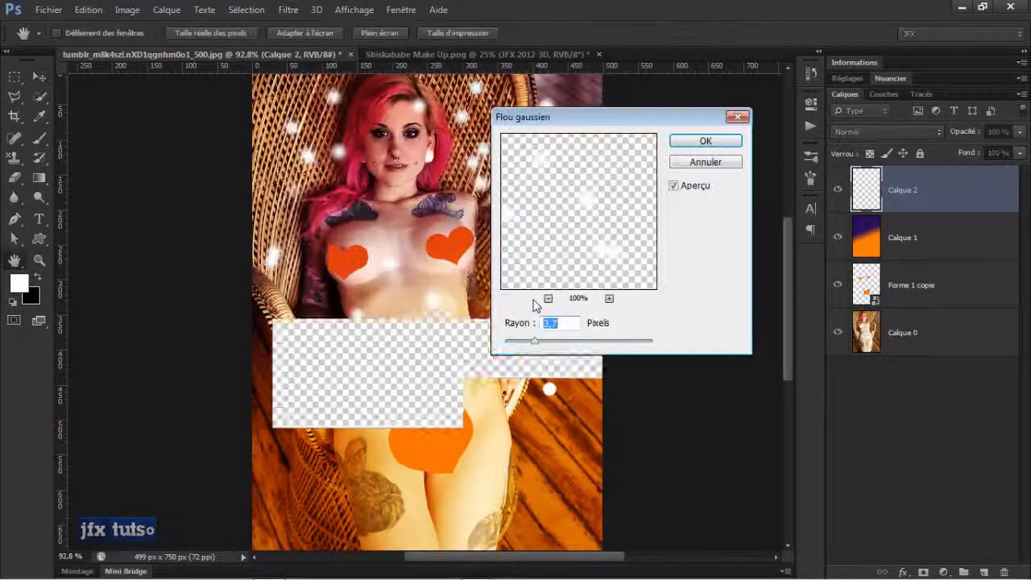
drag(533, 342, 559, 343)
click(680, 164)
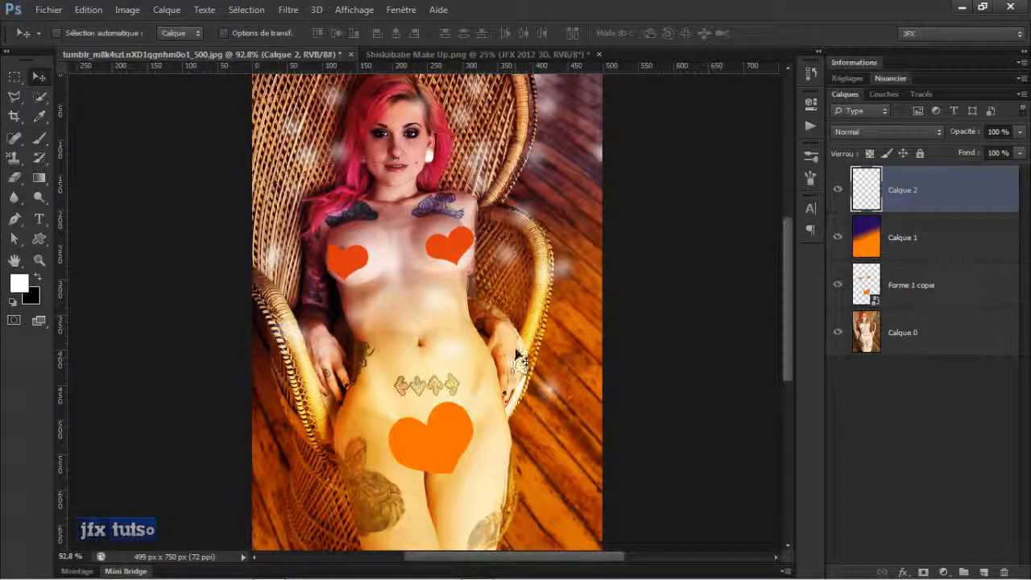
key(ctrl+z)
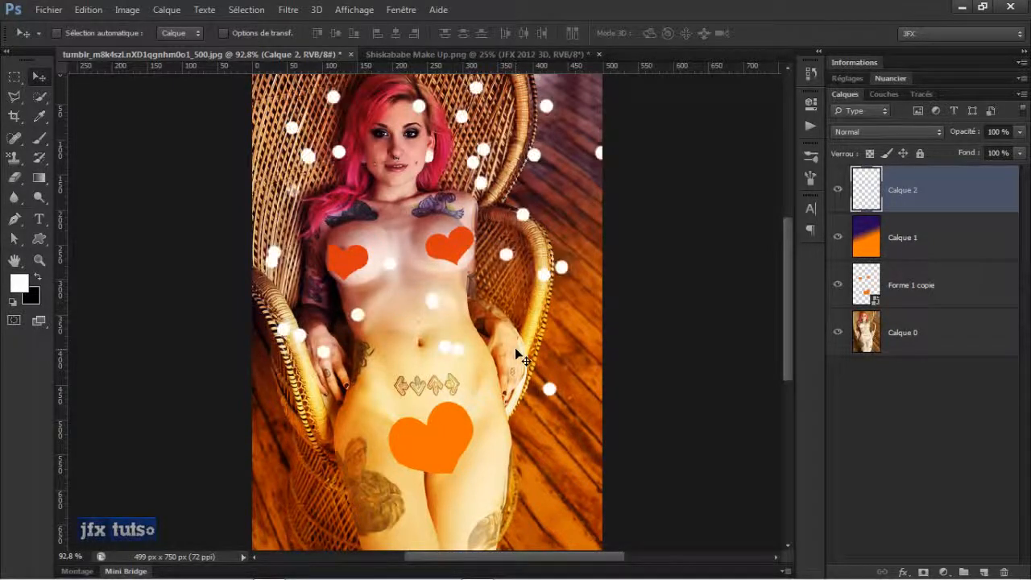
- Convert the white dots layer to a smart object
right_click(965, 182)
click(652, 186)
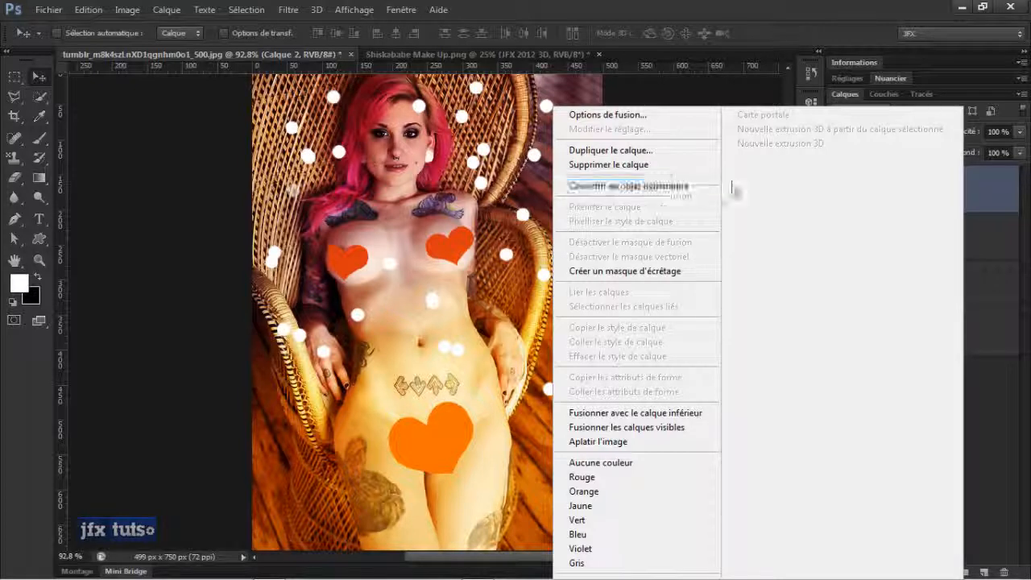
- Convert the white dots layer for smart filters and apply a Gaussian blur (Flou gaussien) to it
click(288, 10)
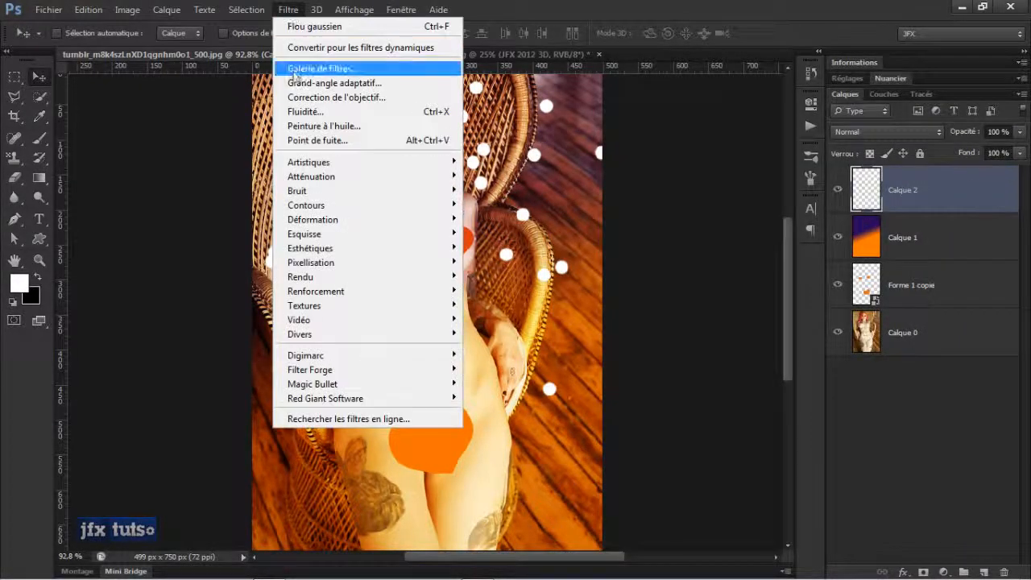
click(358, 48)
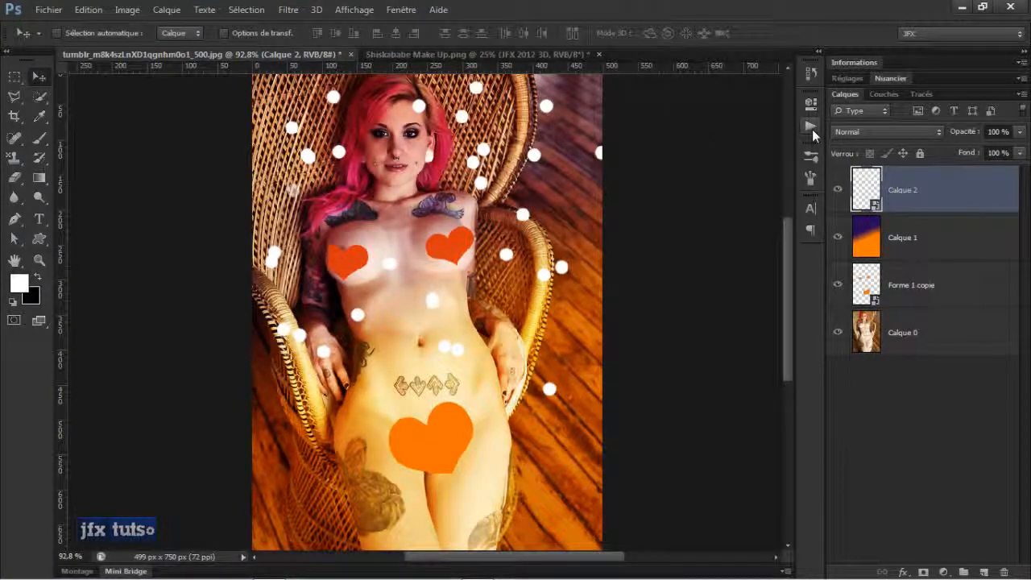
click(279, 10)
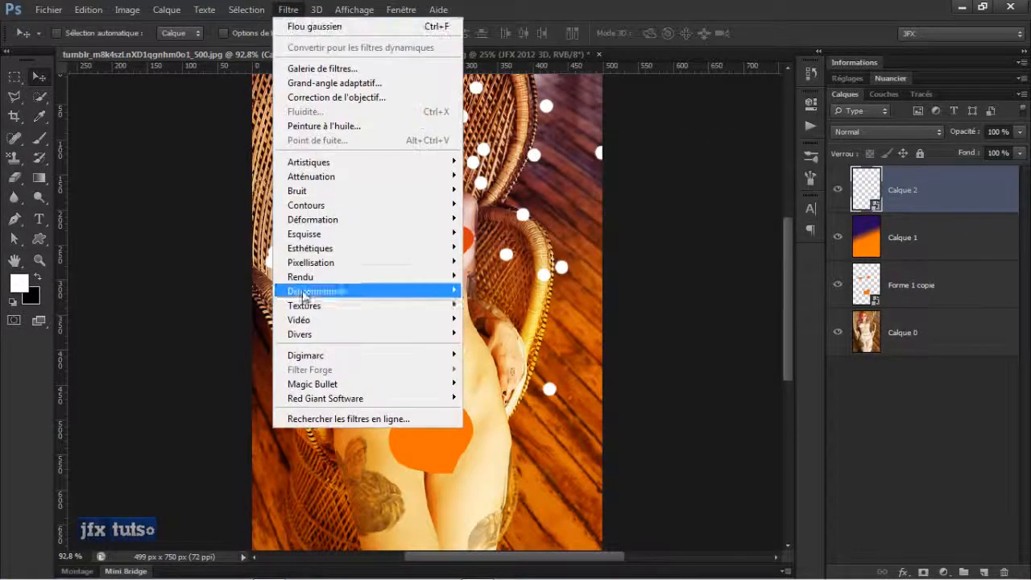
mouse_move(362, 176)
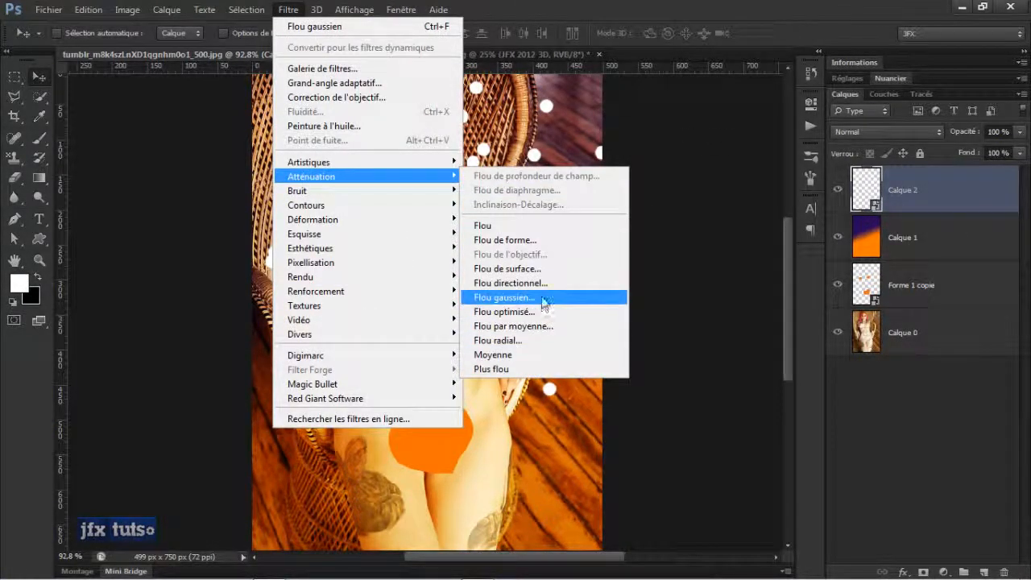
click(503, 297)
click(736, 143)
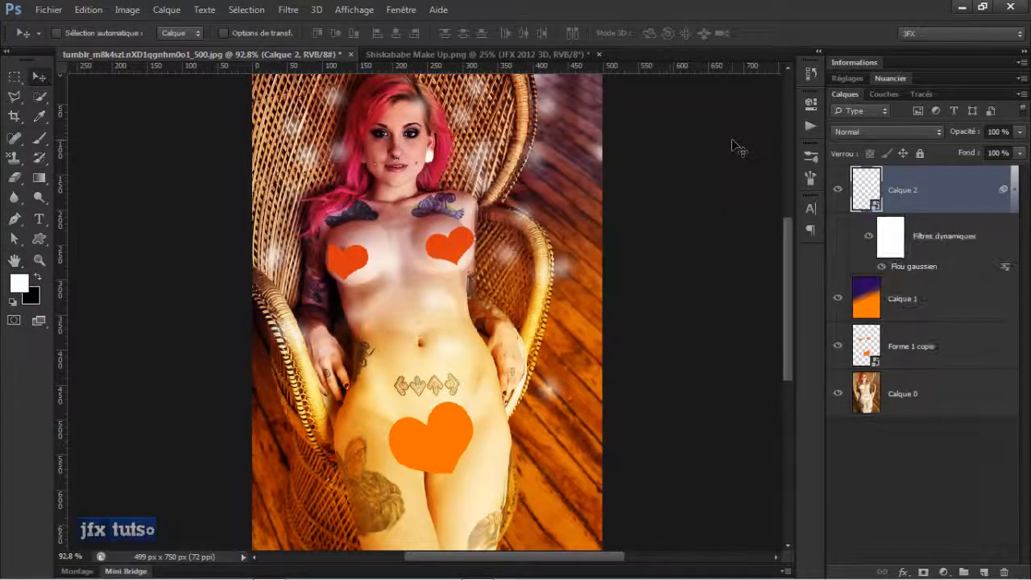
- Examine the layer's smart filter entry by toggling all smart filters and the Gaussian blur off and on, and check its filter mask
click(1016, 203)
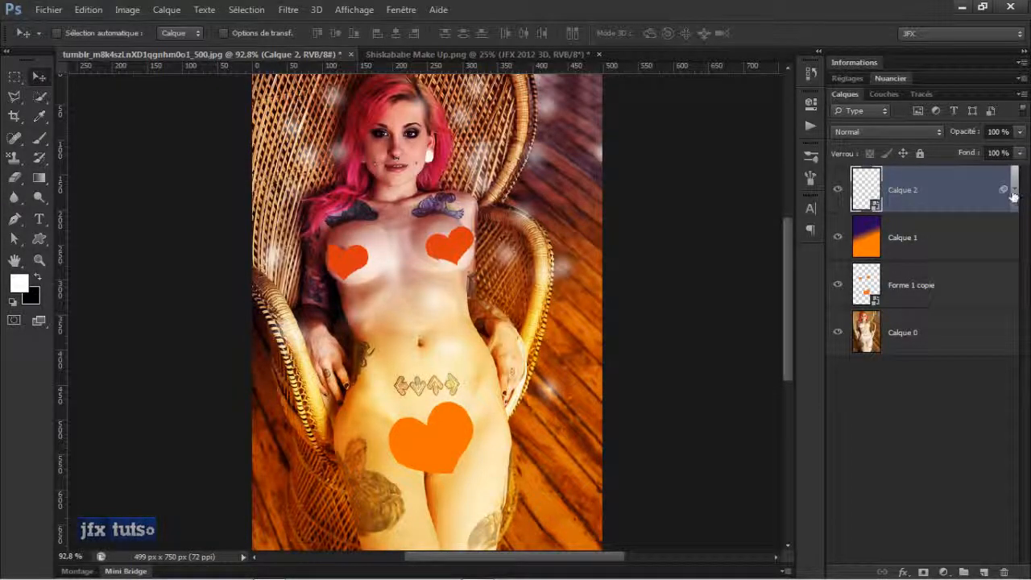
click(1013, 190)
click(868, 239)
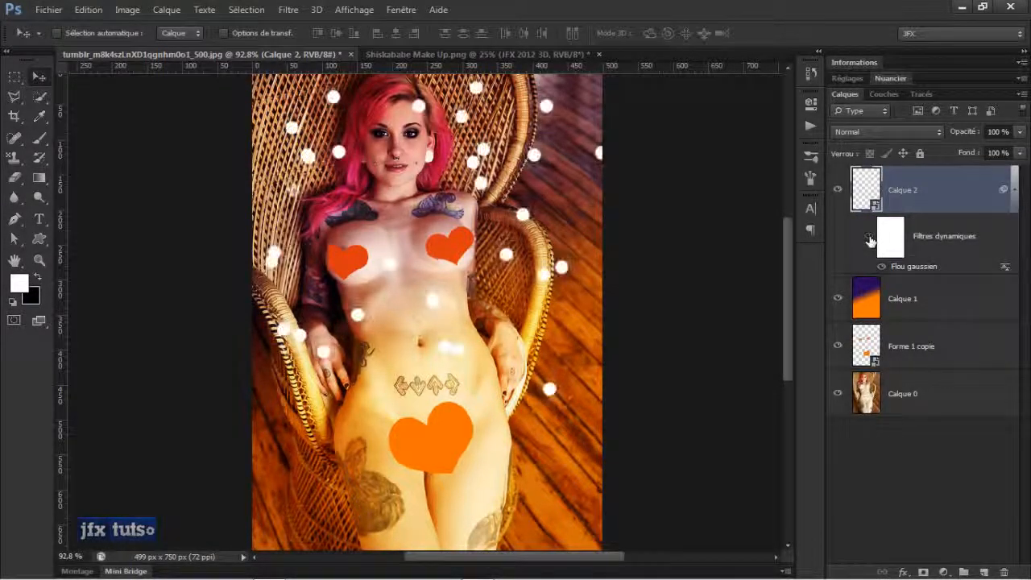
click(869, 238)
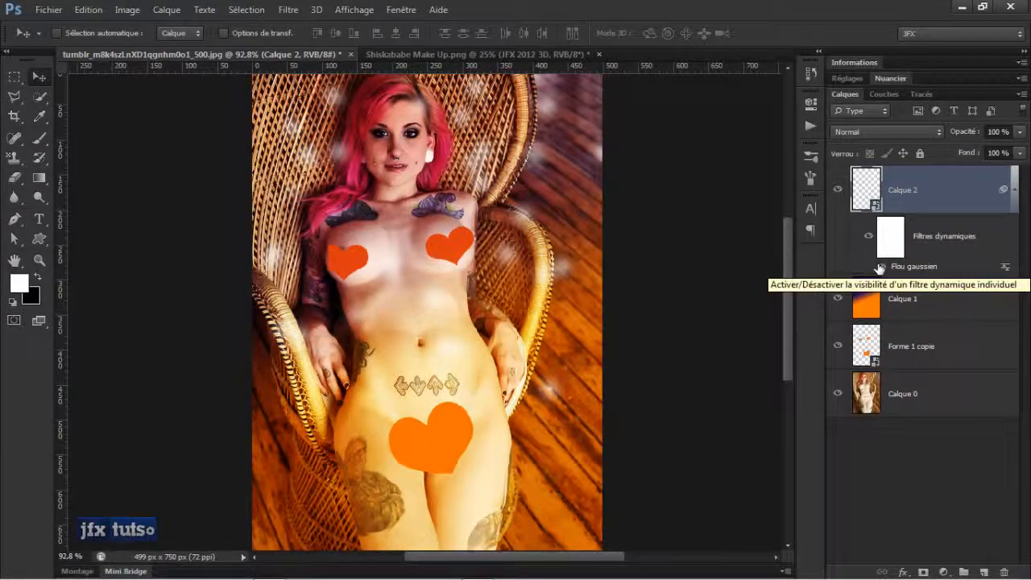
click(880, 265)
click(880, 266)
click(890, 237)
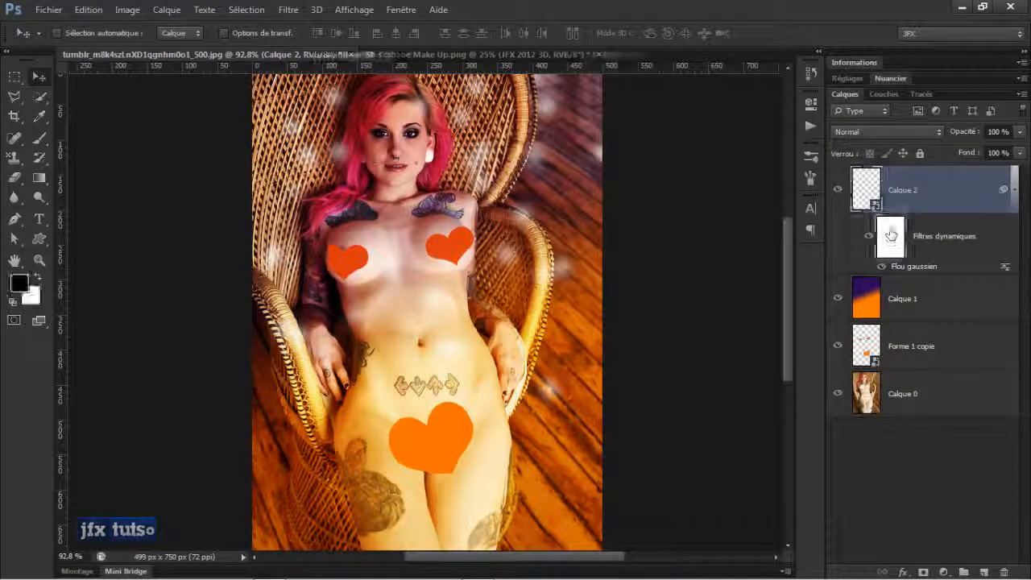
click(926, 268)
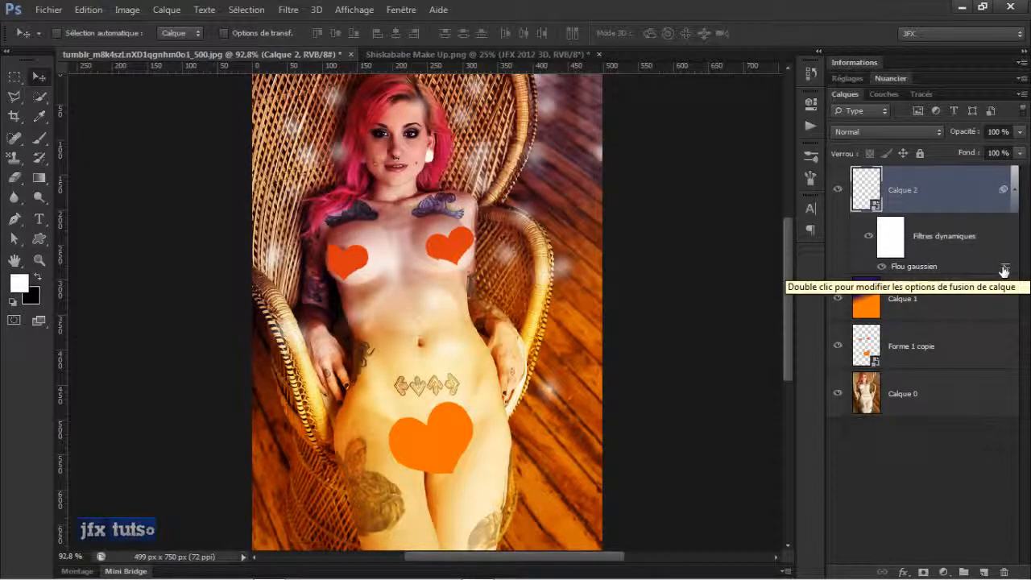
- Set the blend mode of the Gaussian blur smart filter to Superposition
double_click(1004, 271)
drag(453, 107, 644, 117)
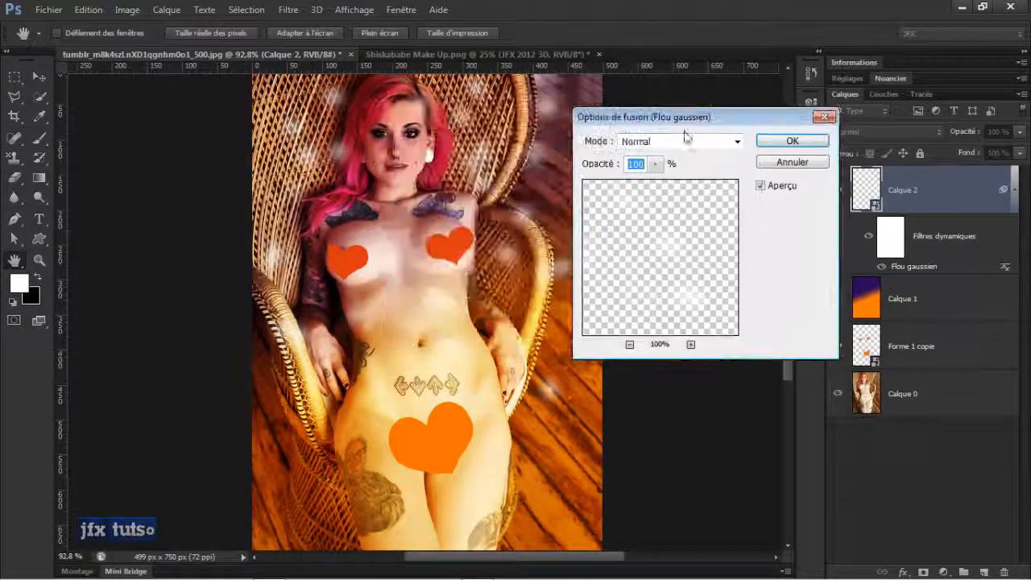
click(734, 141)
click(675, 277)
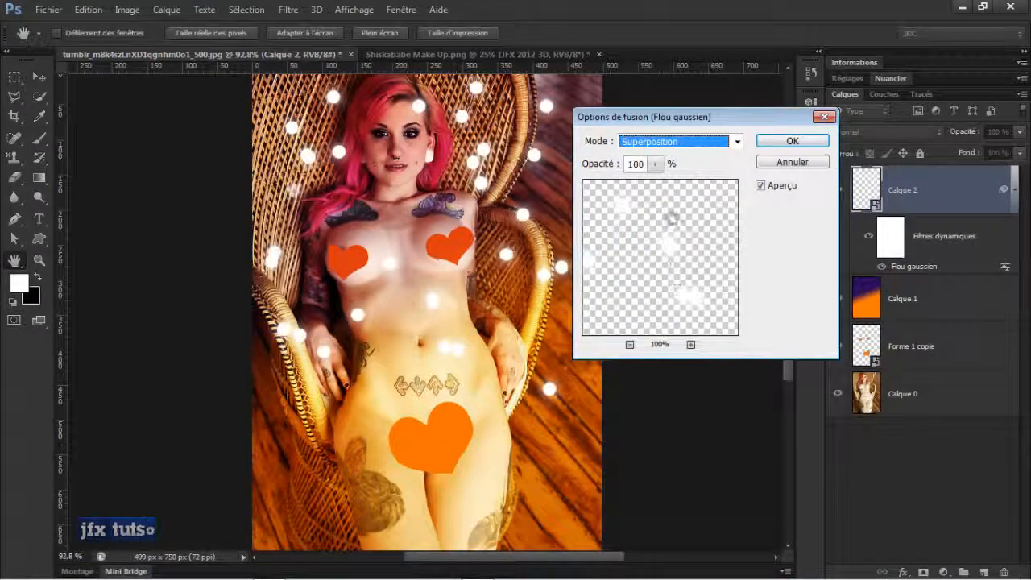
click(783, 142)
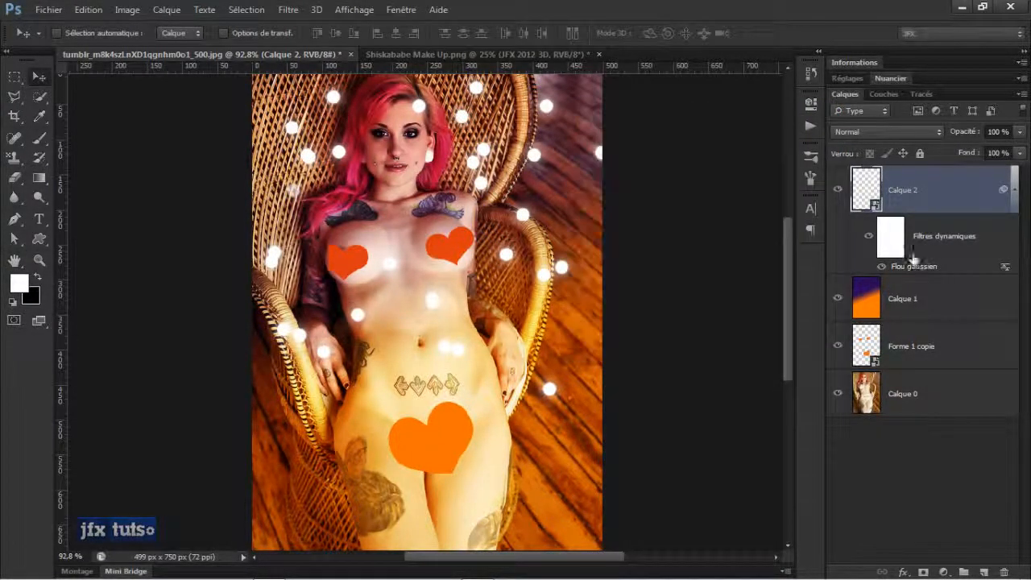
- Reopen the Gaussian blur smart filter on the dots layer and set its radius to 7,2 pixels
double_click(913, 268)
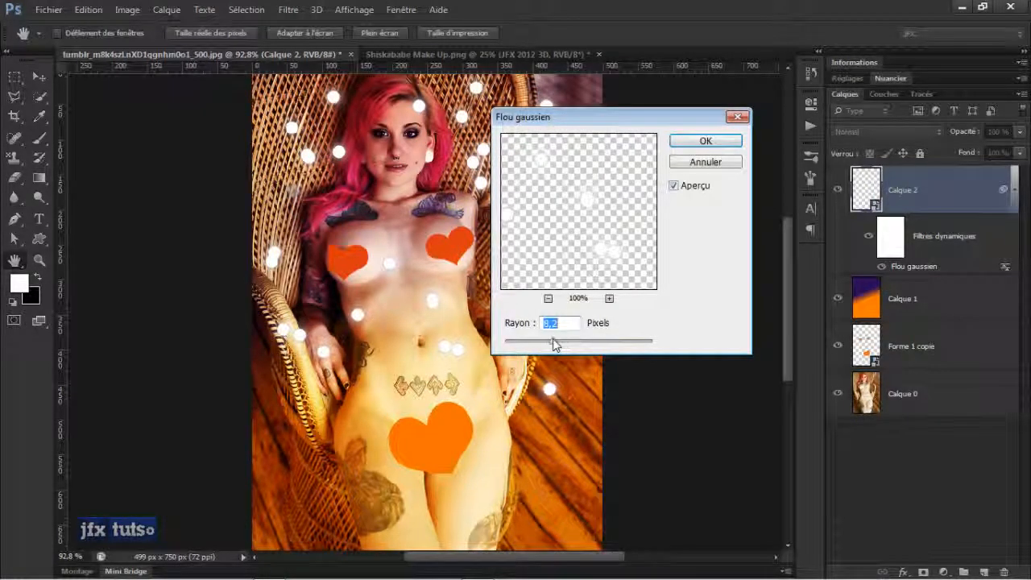
mouse_move(556, 341)
mouse_down()
mouse_move(531, 344)
mouse_move(593, 345)
mouse_move(518, 346)
mouse_move(620, 344)
mouse_move(554, 344)
mouse_up()
click(703, 141)
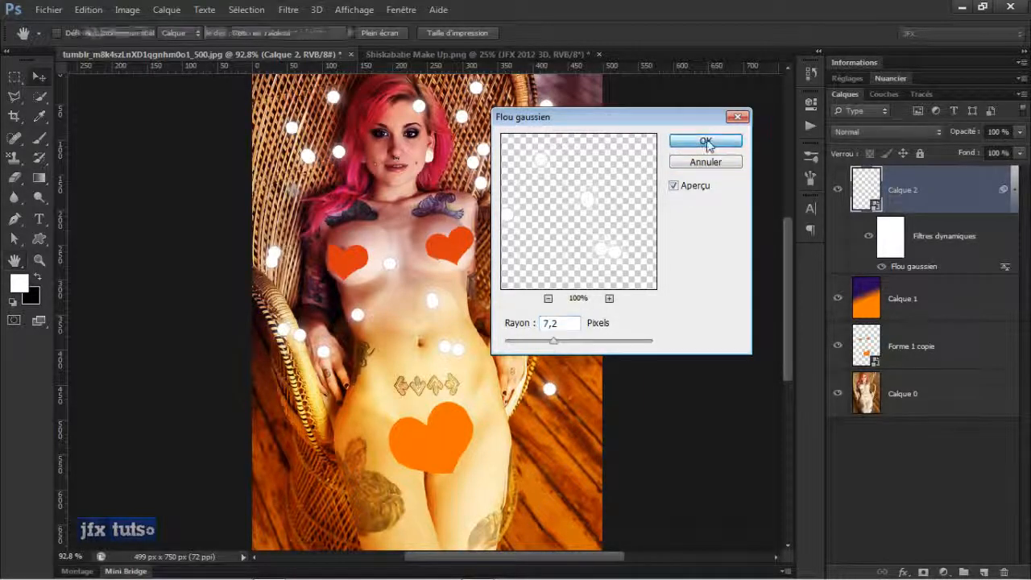
- Try the Incrustation blend mode for the Gaussian blur smart filter, set it to Normal, and collapse the layer's filter list
double_click(1005, 269)
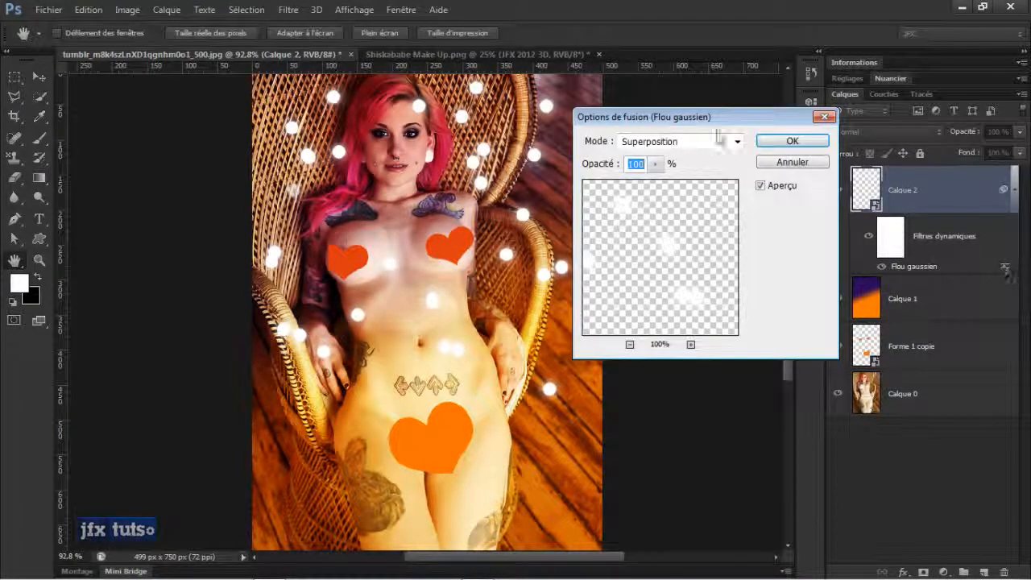
click(734, 142)
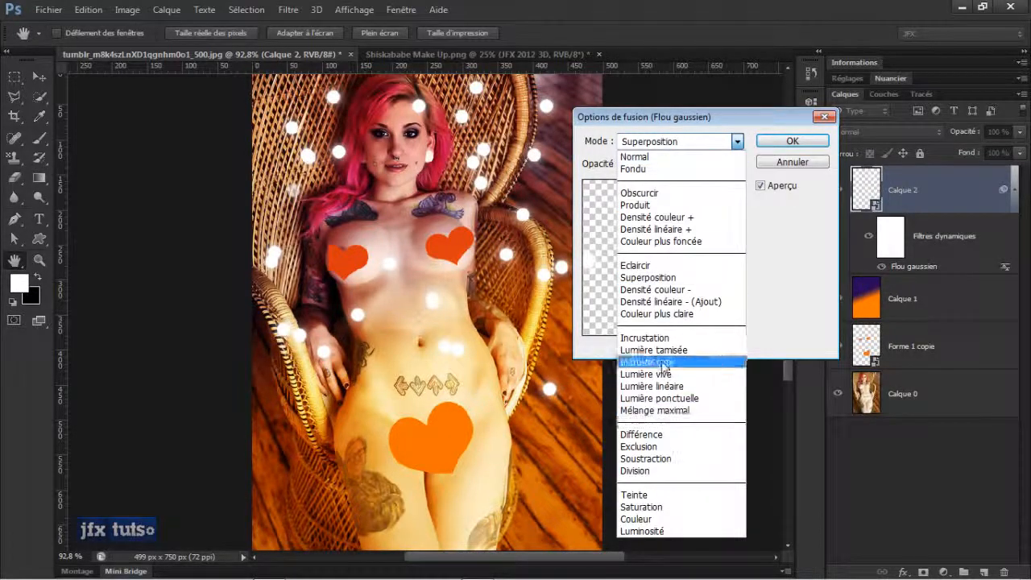
click(662, 346)
click(685, 143)
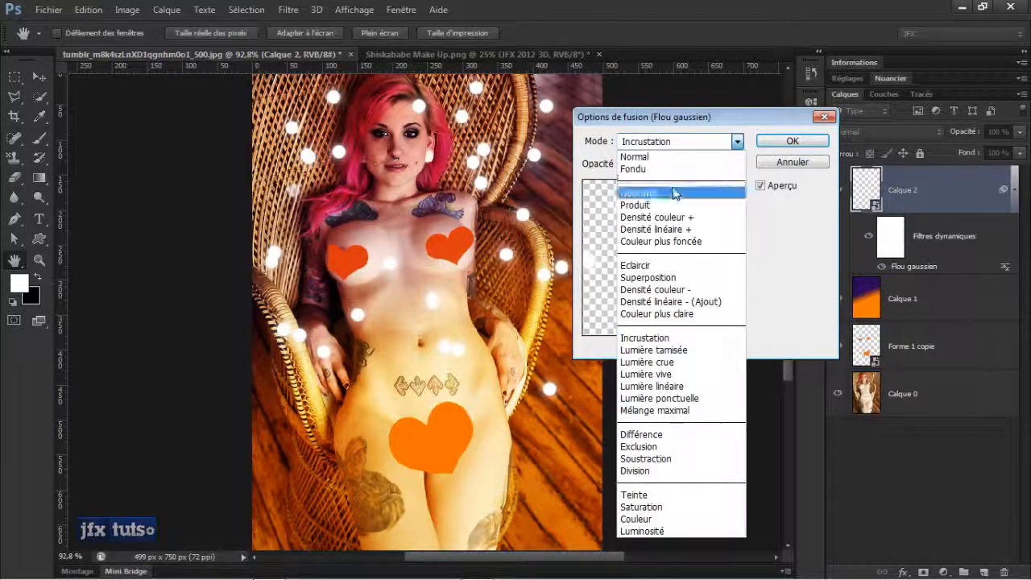
click(674, 163)
click(791, 142)
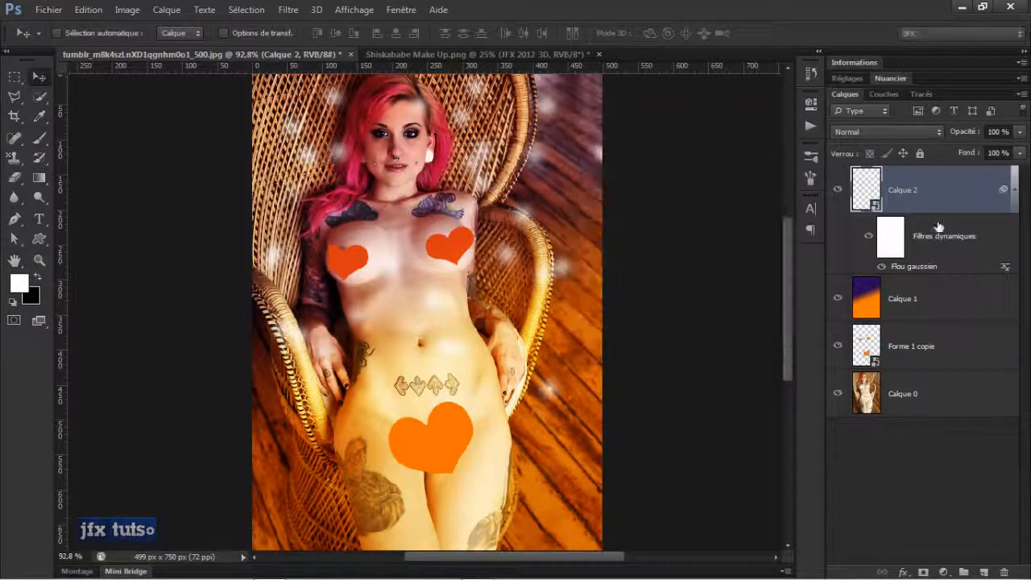
click(1013, 190)
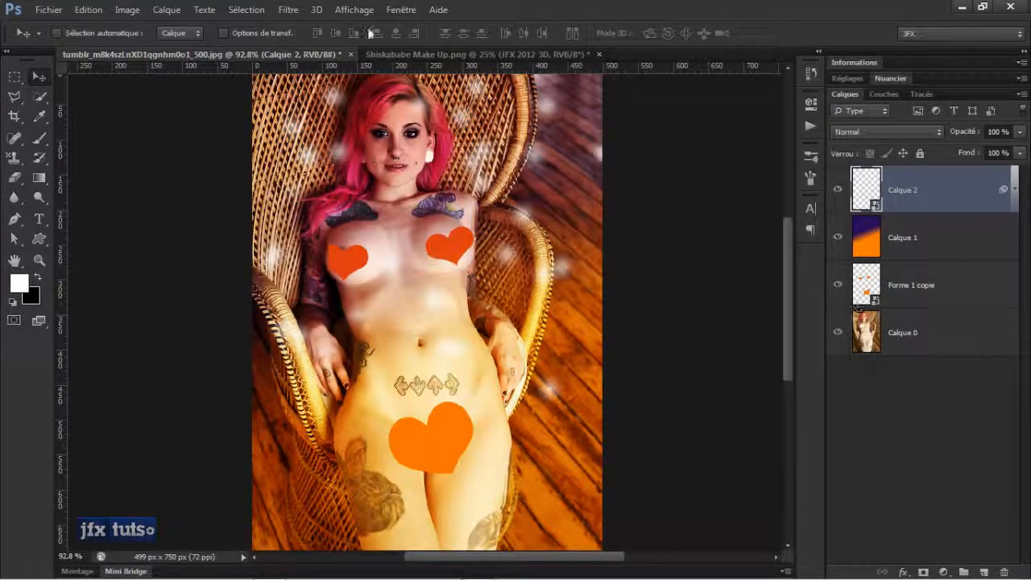